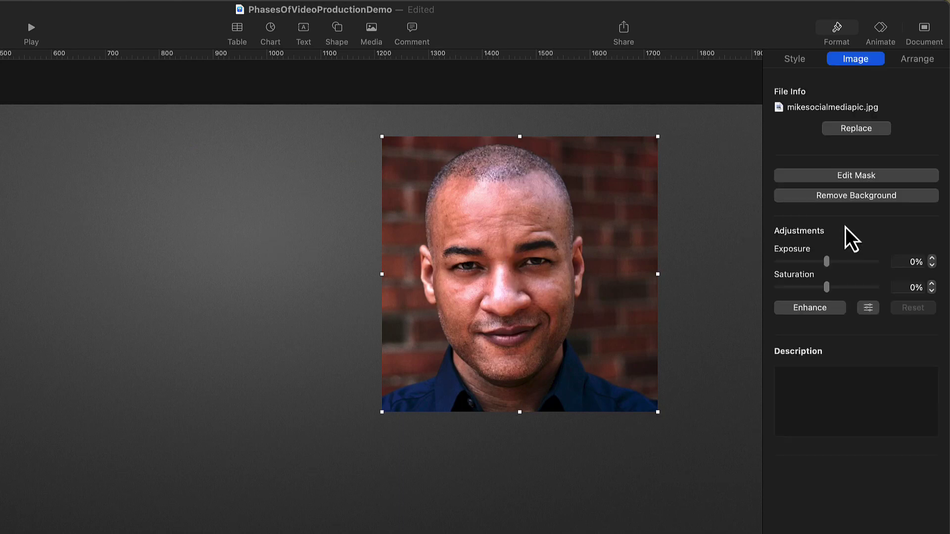
# Remove the brick-wall backdrop from the headshot photo, accept the result and deselect to review it.
pyautogui.click(896, 196)
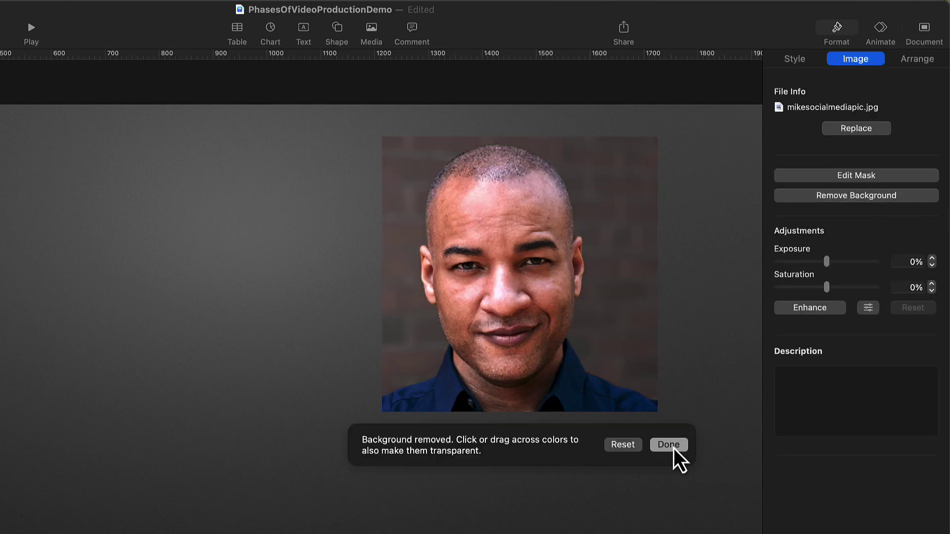
pyautogui.click(669, 444)
pyautogui.click(673, 450)
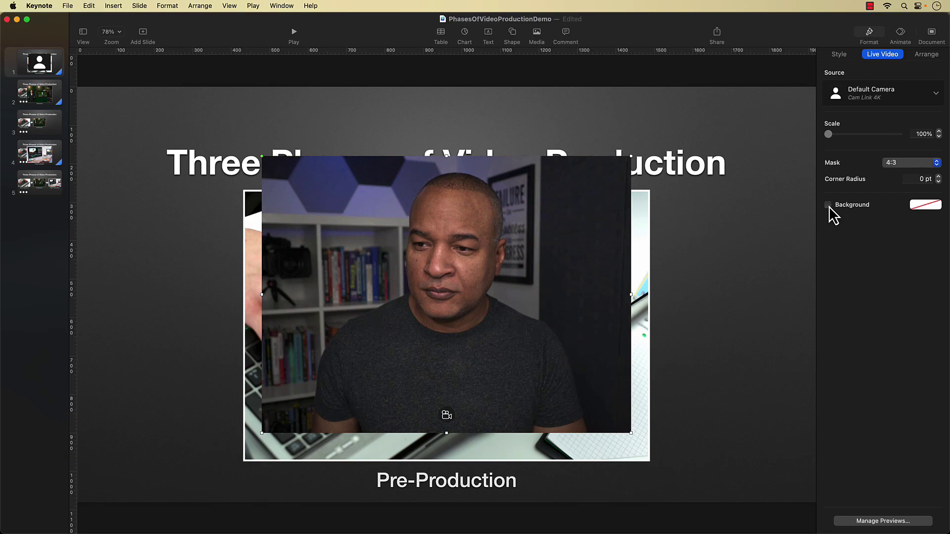
# Turn on Background removal for the live camera feed on slide 1.
pyautogui.click(828, 205)
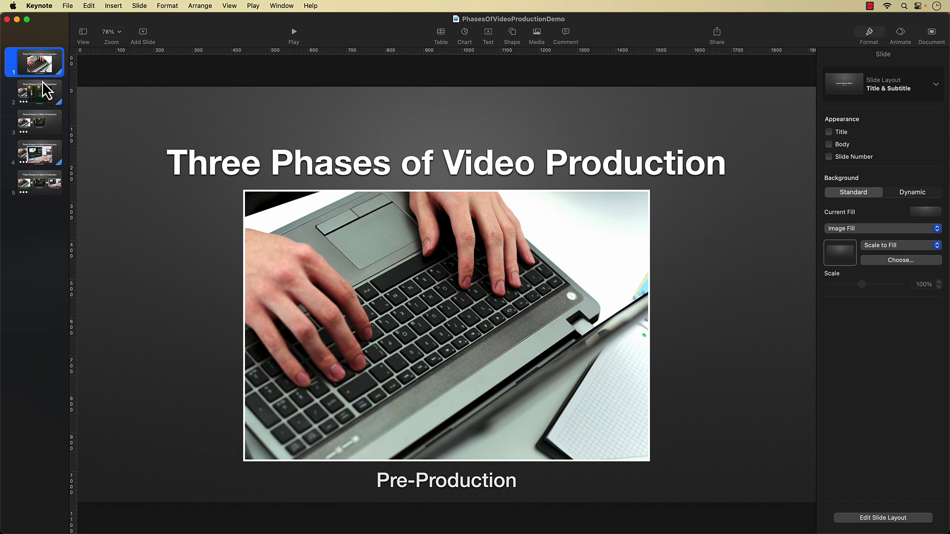
pyautogui.click(47, 92)
pyautogui.click(47, 128)
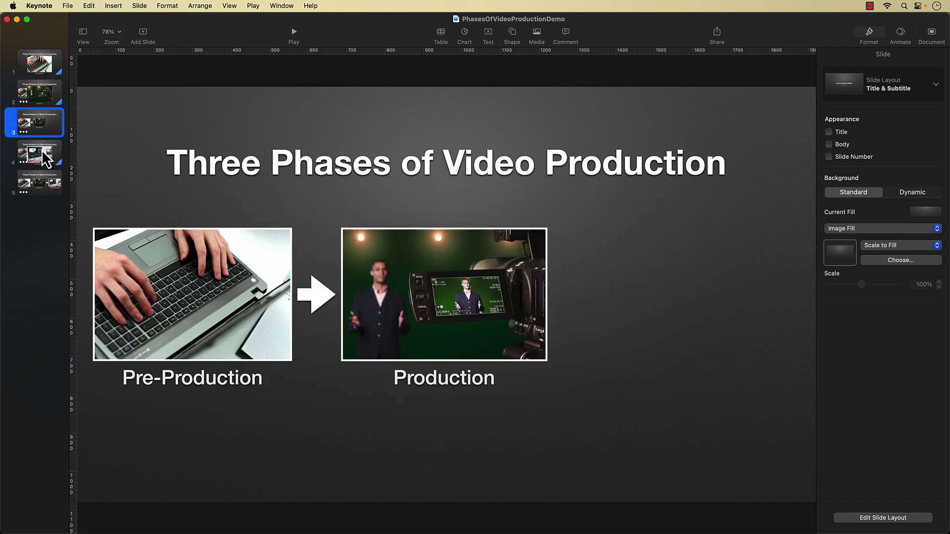
pyautogui.click(46, 158)
pyautogui.click(47, 197)
pyautogui.click(44, 165)
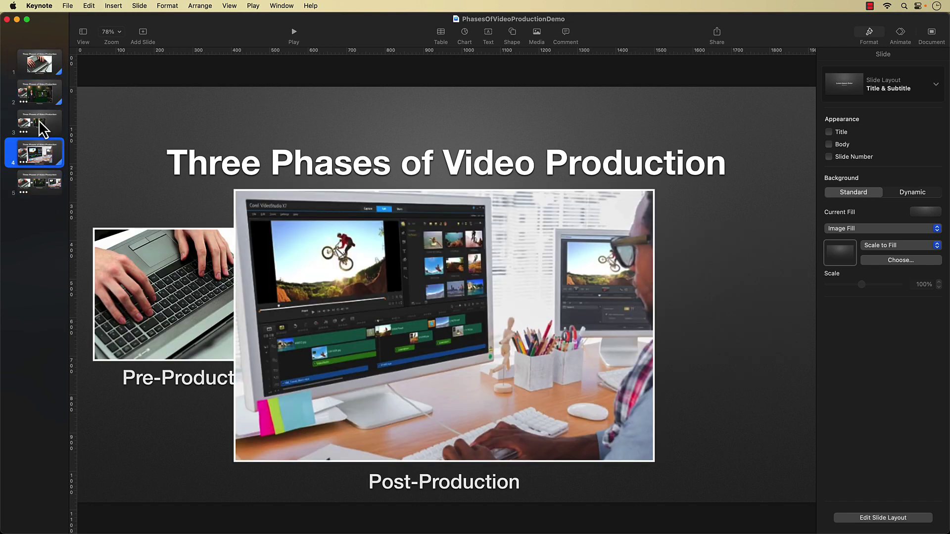
pyautogui.click(43, 128)
pyautogui.click(46, 104)
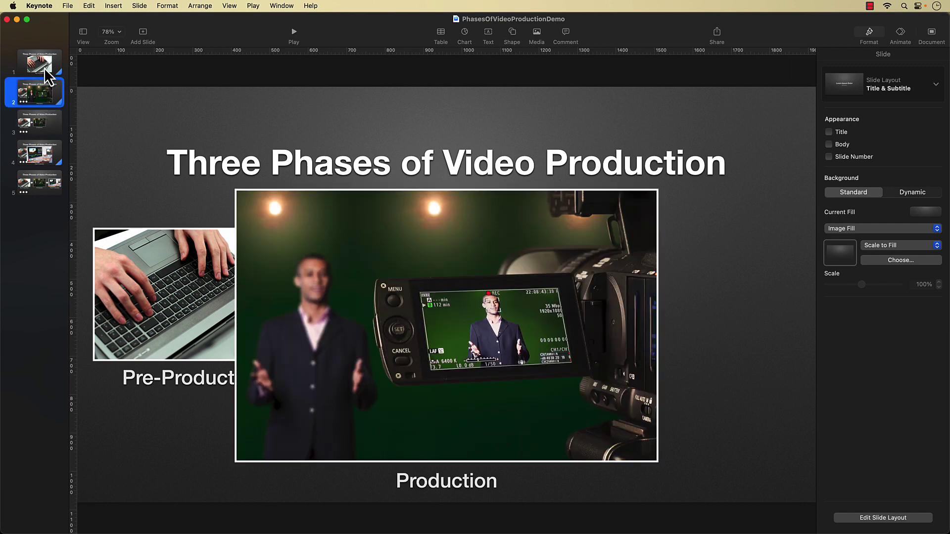
pyautogui.click(48, 74)
pyautogui.click(48, 104)
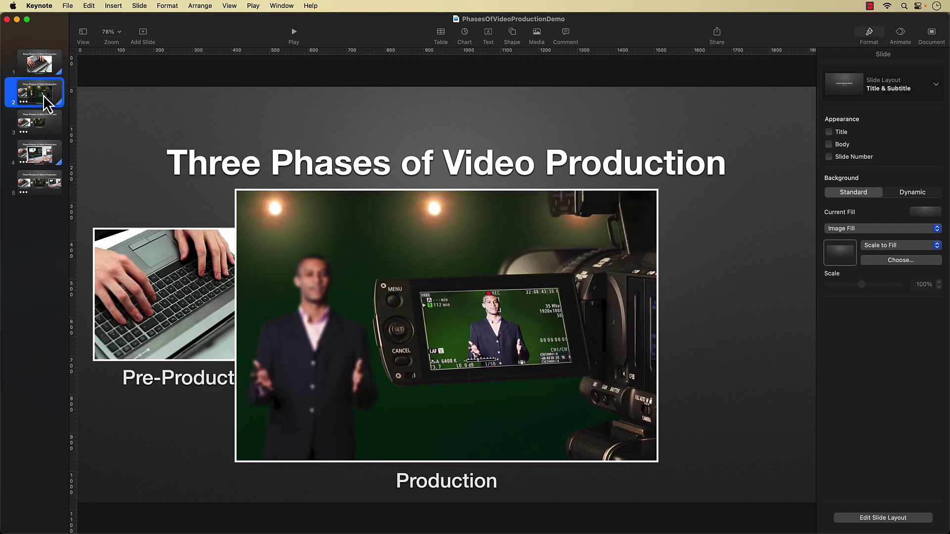
pyautogui.click(46, 129)
pyautogui.click(46, 159)
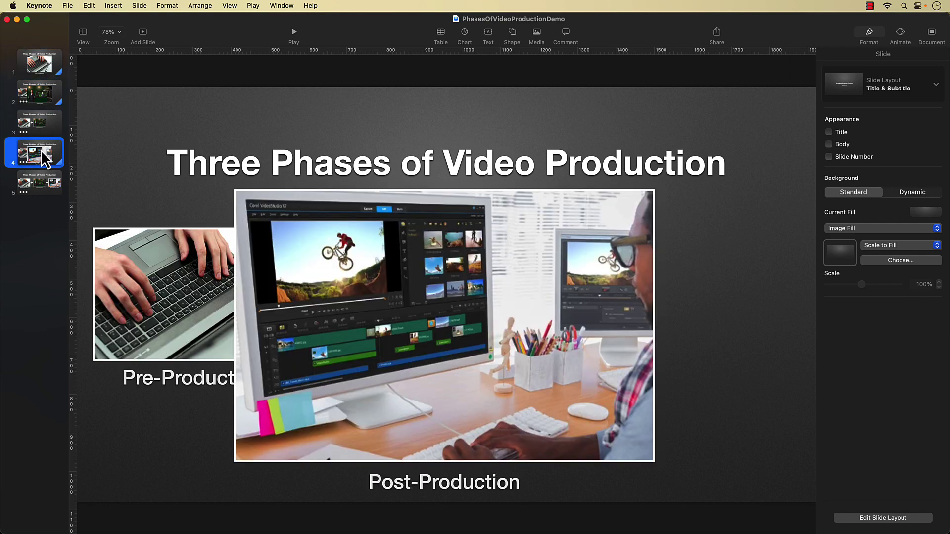
pyautogui.click(46, 184)
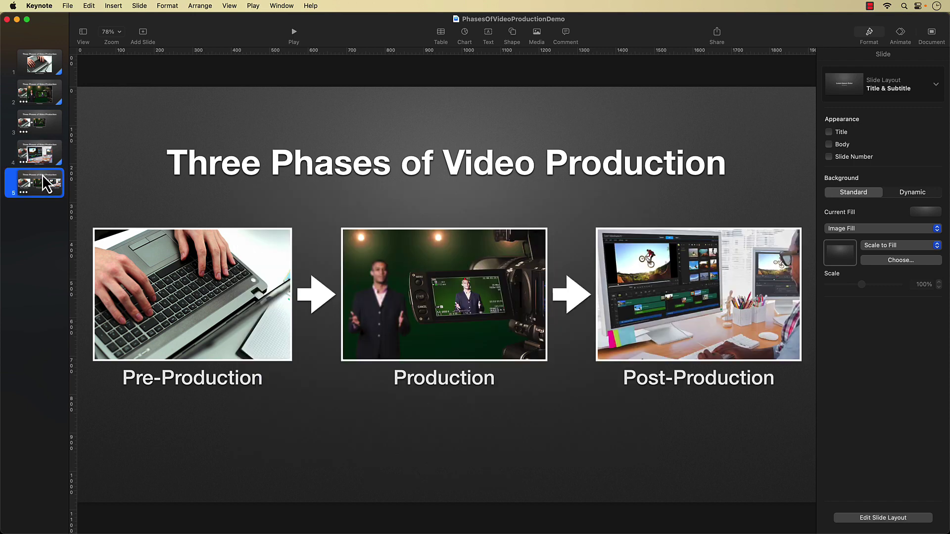
pyautogui.click(42, 70)
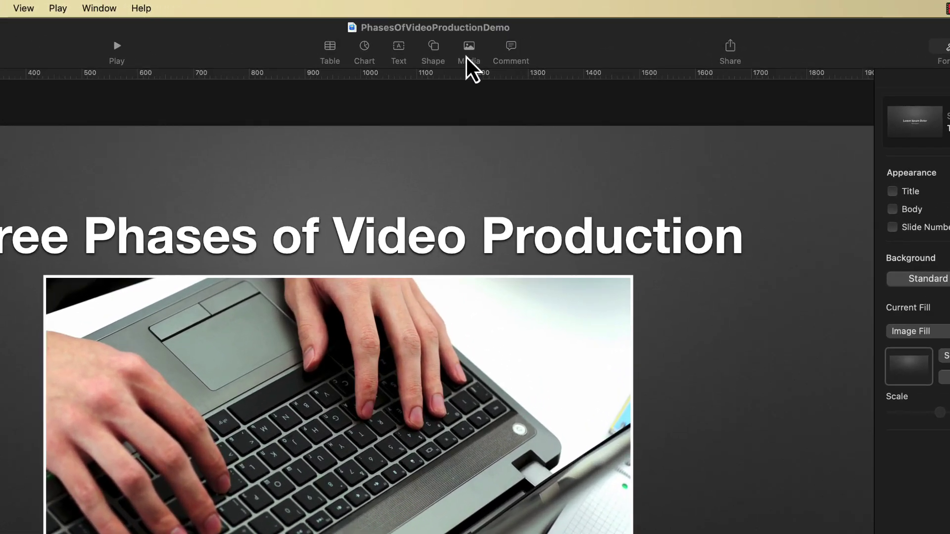
# Insert a Live Video camera feed from the Media menu onto slide 1.
pyautogui.click(470, 46)
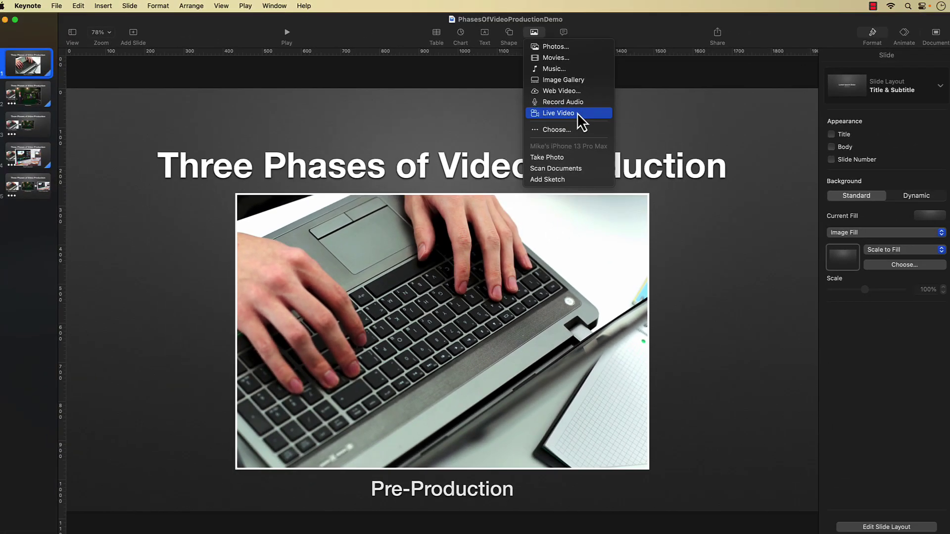
pyautogui.click(524, 166)
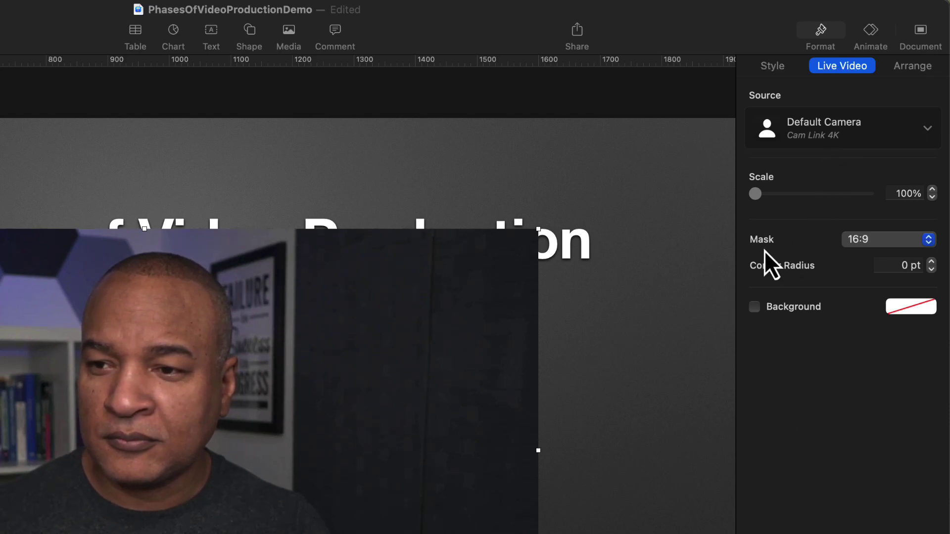
# Set the live video's mask shape to 4:3.
pyautogui.click(929, 240)
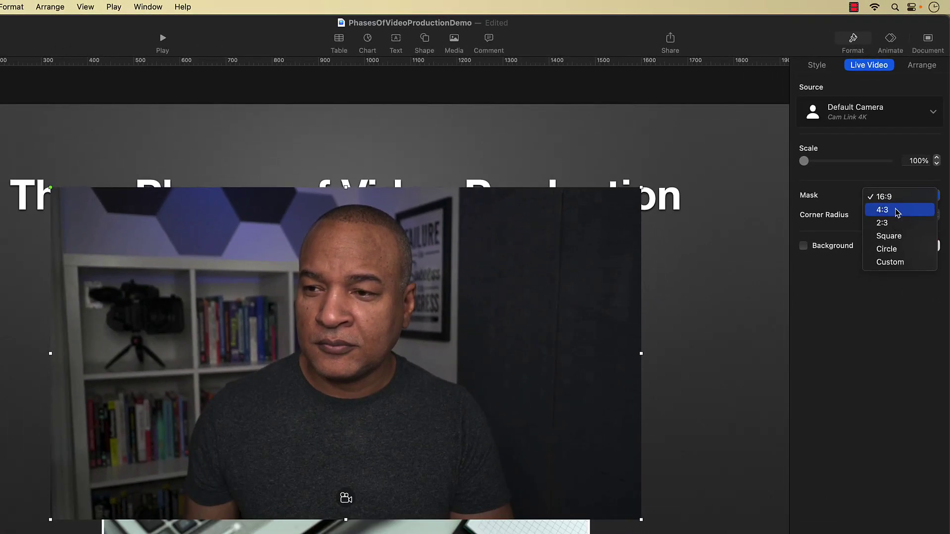
pyautogui.click(897, 211)
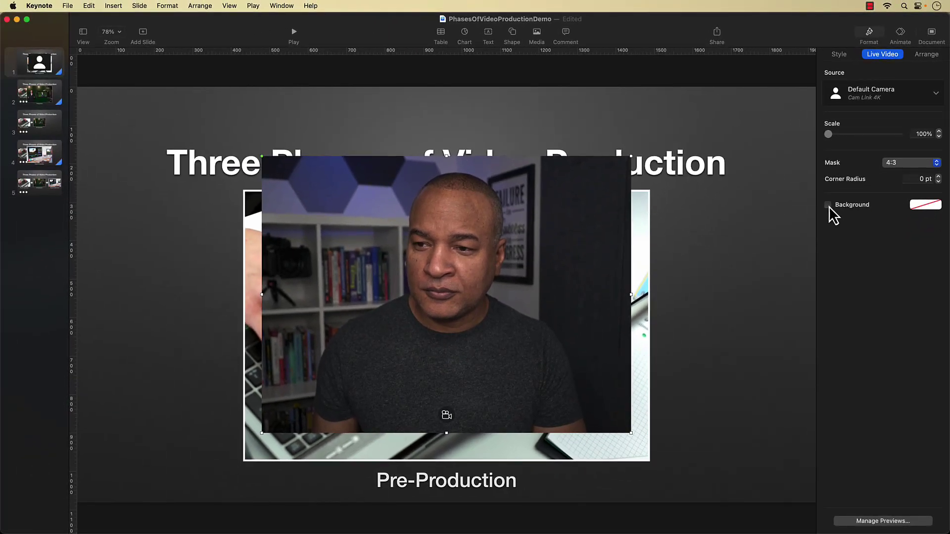
# Enable Background removal on the live feed so the presenter appears cut out.
pyautogui.click(730, 345)
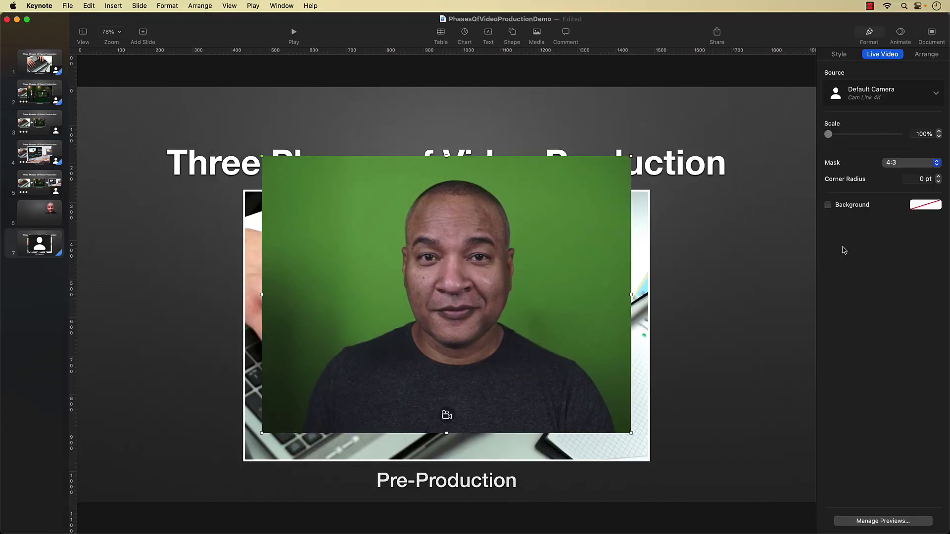
pyautogui.click(828, 205)
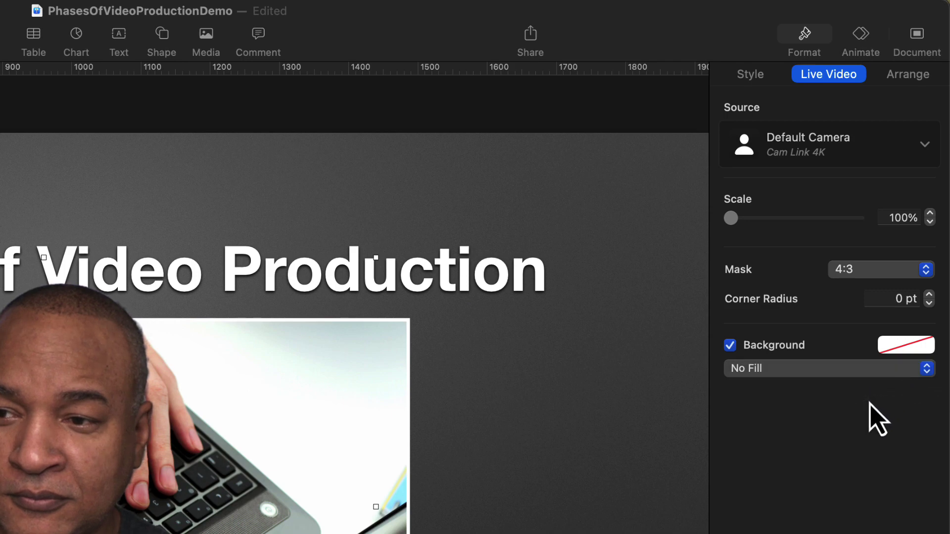
pyautogui.click(927, 367)
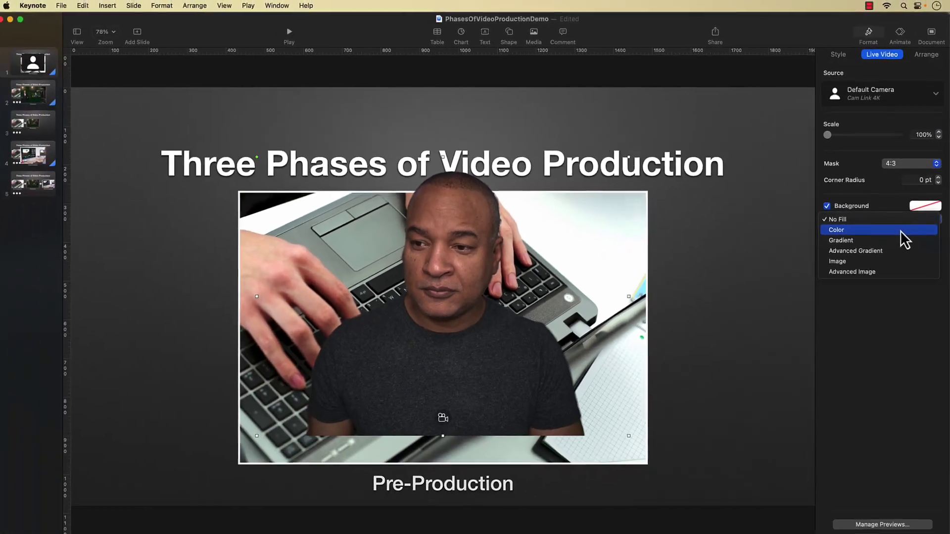
pyautogui.click(901, 231)
pyautogui.click(935, 220)
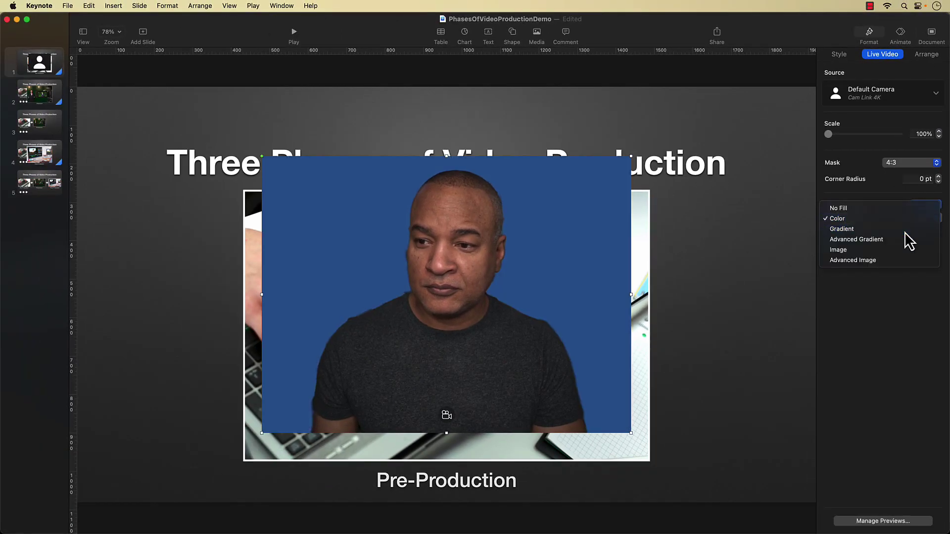
pyautogui.click(907, 238)
pyautogui.click(937, 221)
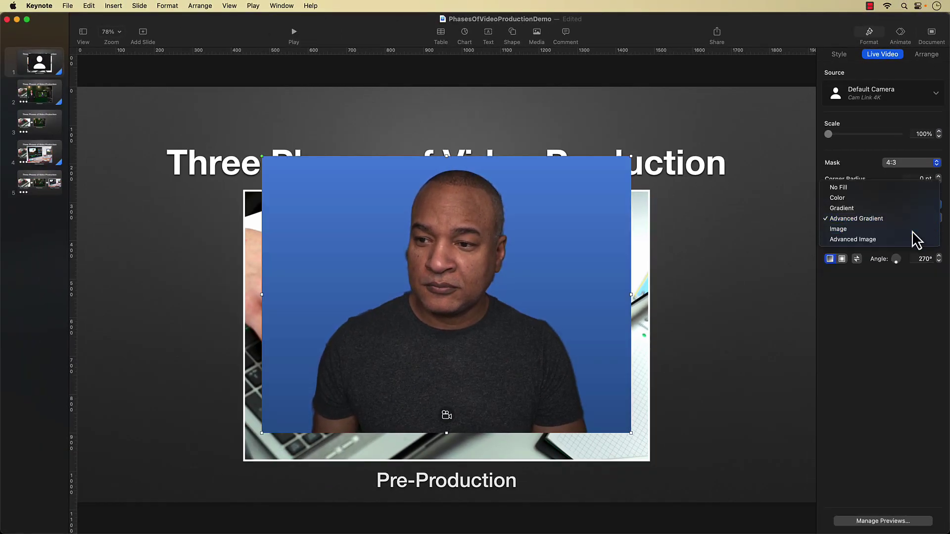
pyautogui.click(915, 229)
pyautogui.click(938, 219)
pyautogui.click(867, 233)
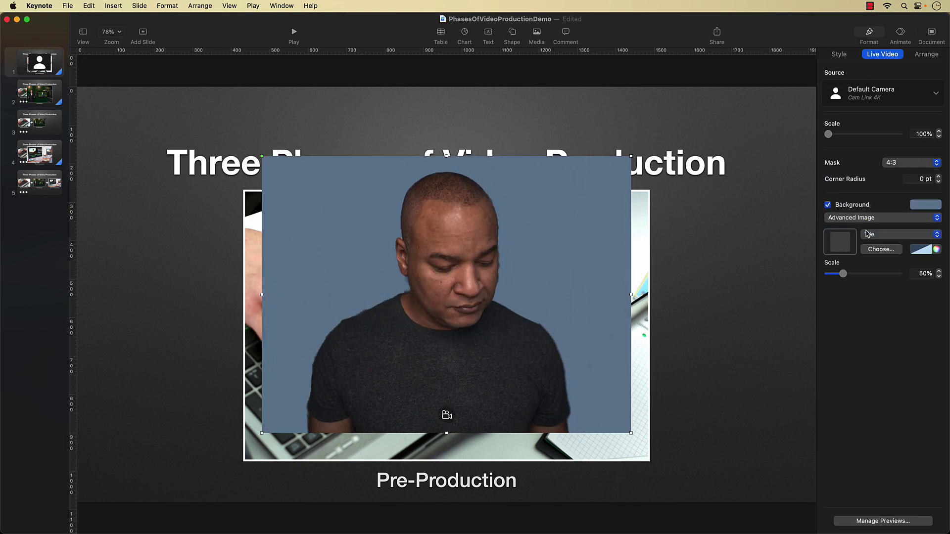
pyautogui.click(937, 219)
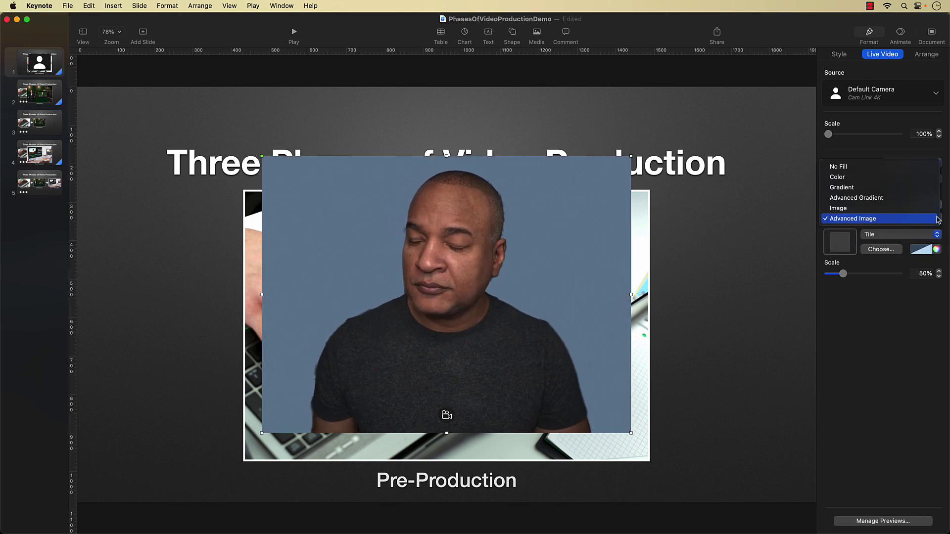
pyautogui.click(875, 168)
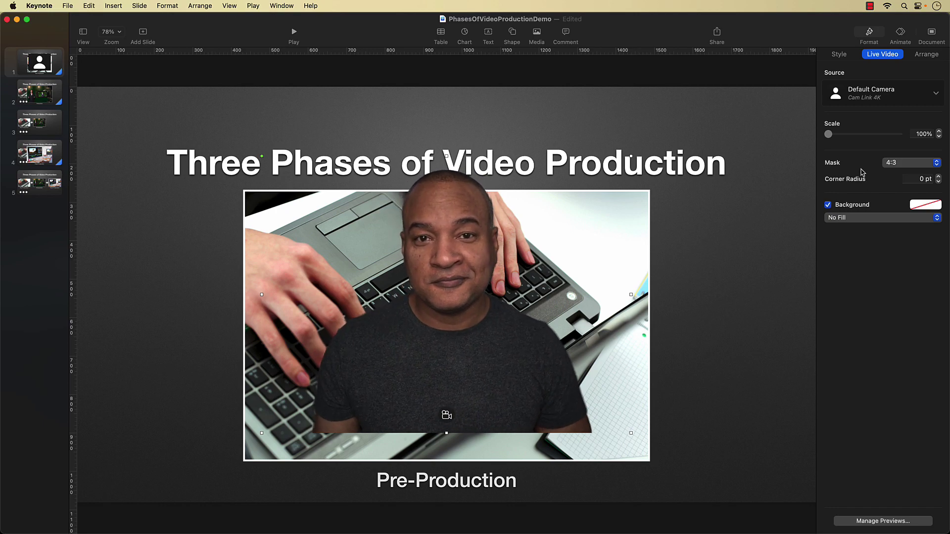
# Shrink the presenter overlay and move it to slide 1's bottom-right corner.
pyautogui.moveTo(461, 269); pyautogui.dragTo(608, 284)
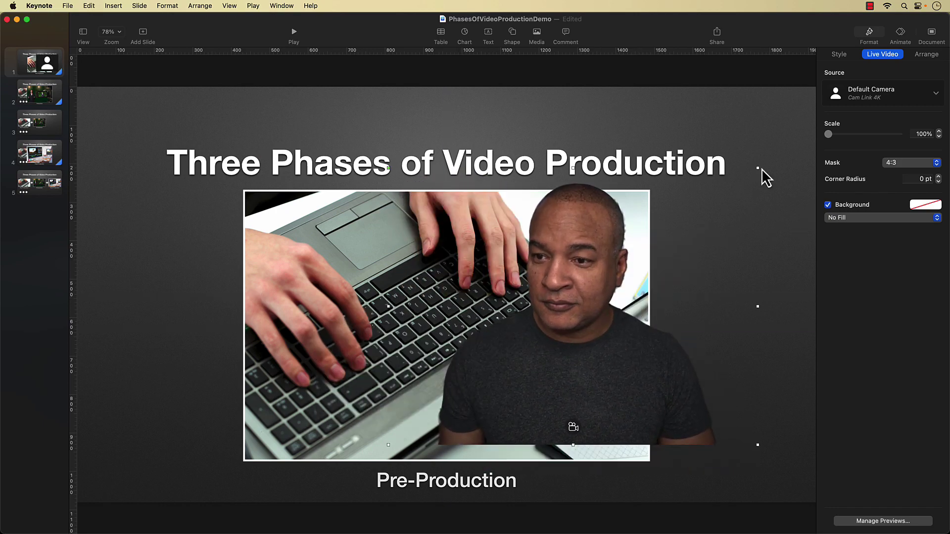
pyautogui.moveTo(757, 165); pyautogui.dragTo(598, 284)
pyautogui.moveTo(491, 410); pyautogui.dragTo(728, 452)
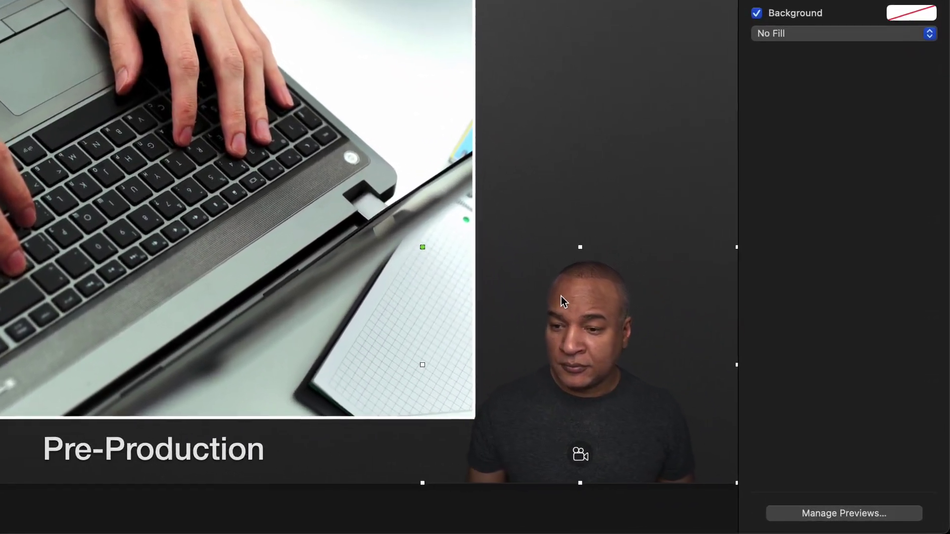
# Copy the presenter overlay and paste it onto slide 2.
pyautogui.rightClick(583, 311)
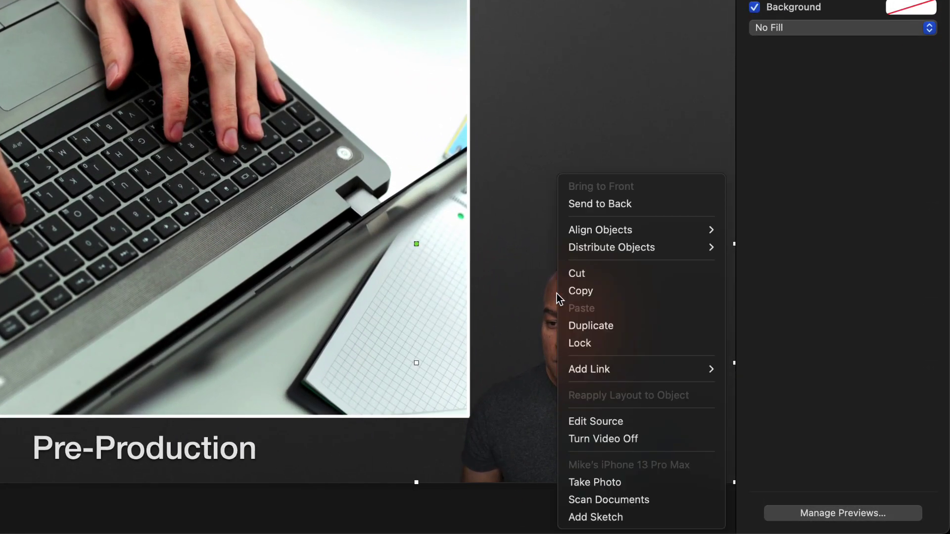
pyautogui.click(589, 292)
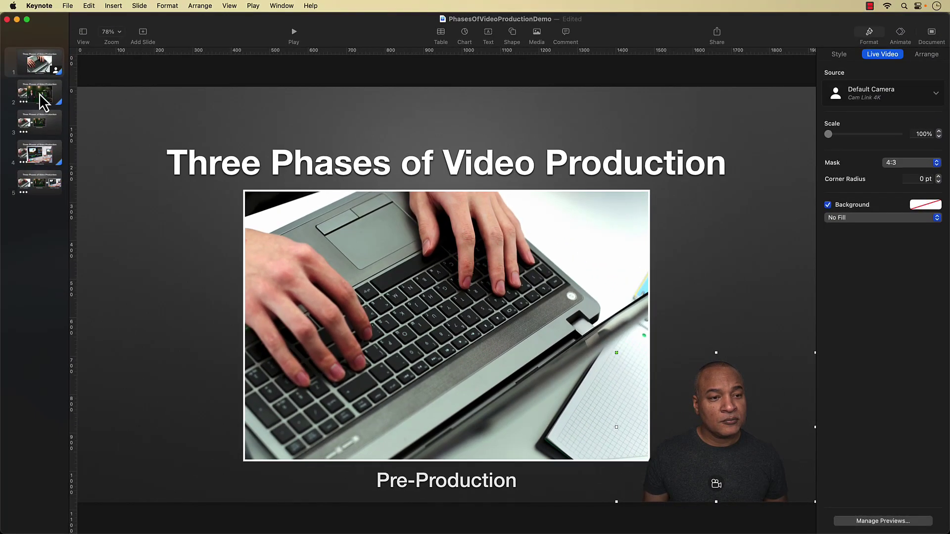
pyautogui.click(44, 103)
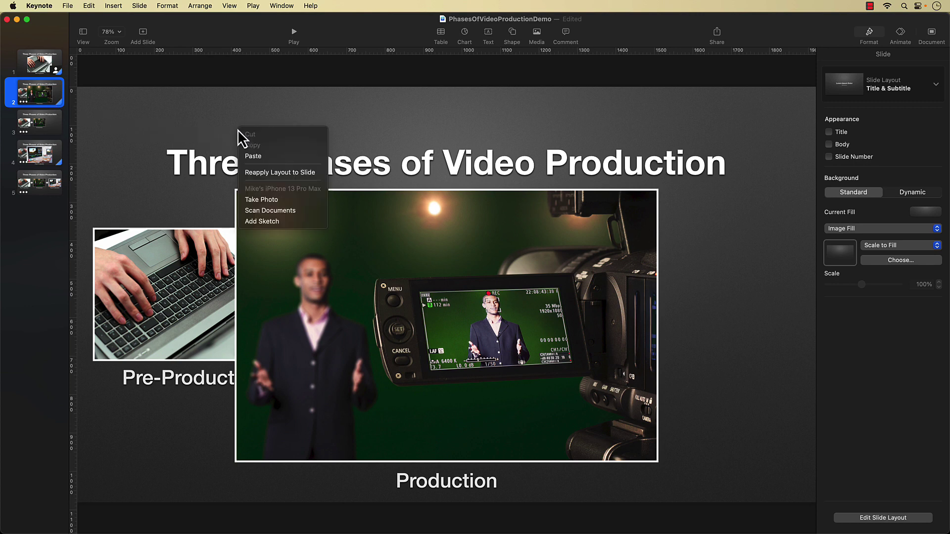
pyautogui.click(253, 157)
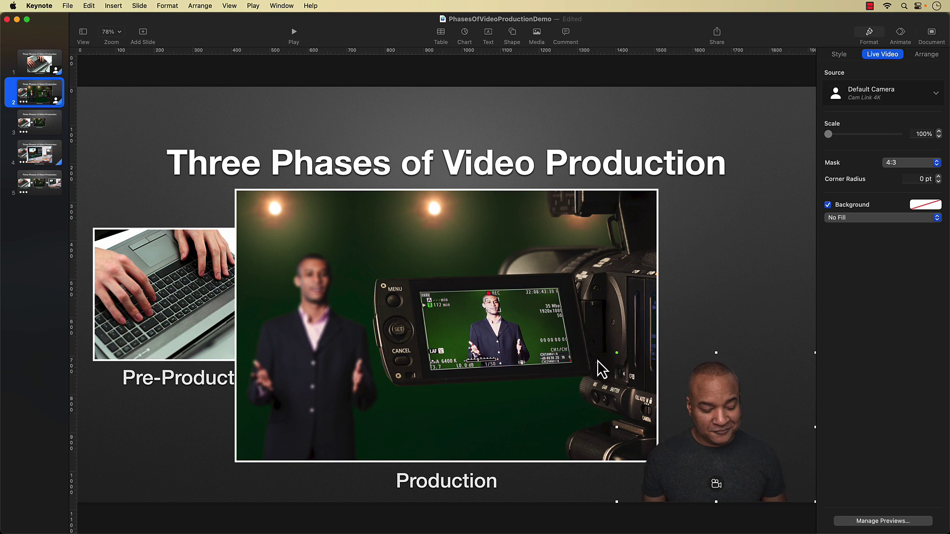
# Paste the live-video presenter inset onto slides 3, 4 and 5.
pyautogui.click(40, 124)
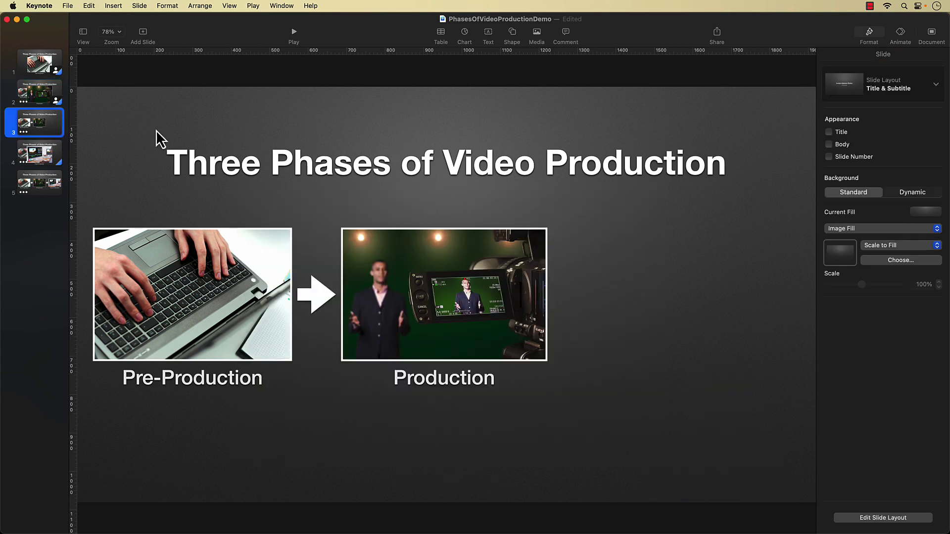
pyautogui.rightClick(218, 110)
pyautogui.click(232, 137)
pyautogui.click(60, 157)
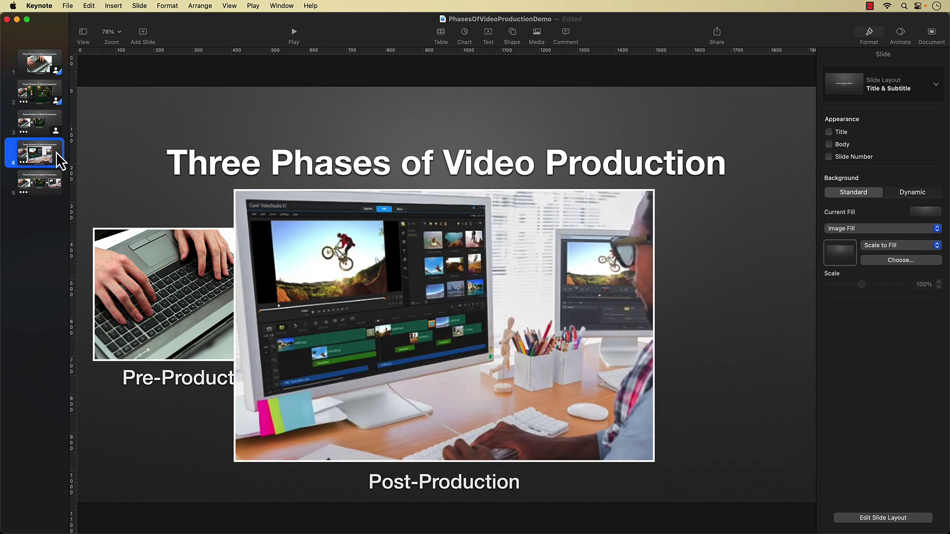
pyautogui.rightClick(193, 119)
pyautogui.click(215, 145)
pyautogui.click(54, 200)
pyautogui.rightClick(132, 131)
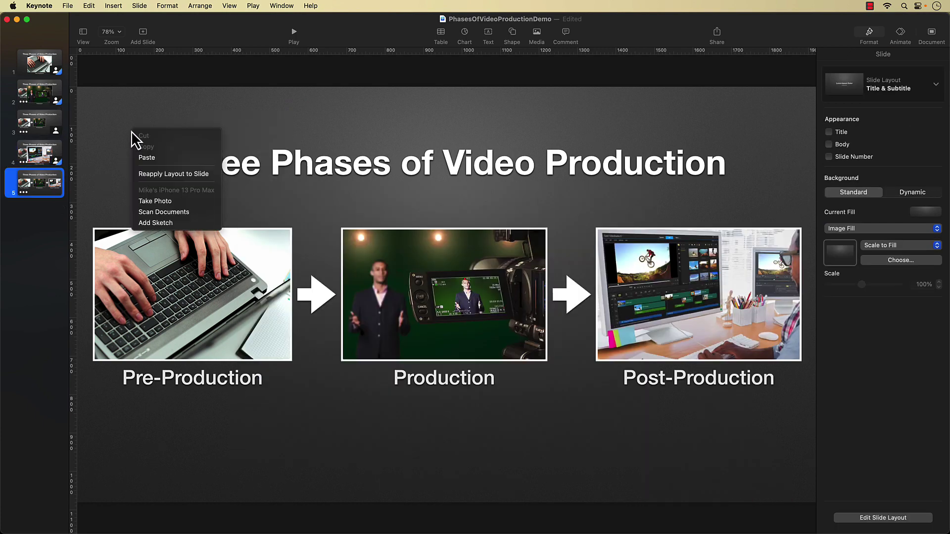
pyautogui.click(145, 157)
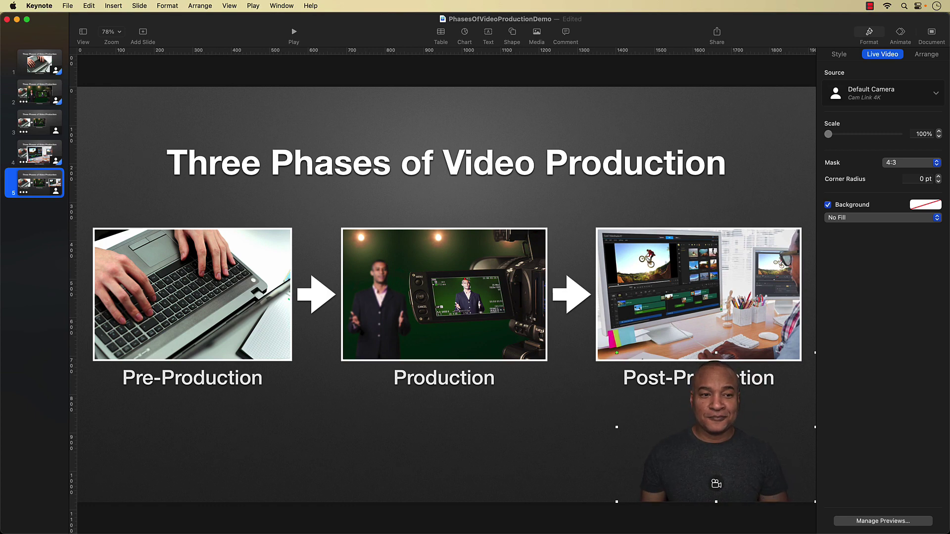
# Review slides 4, 3 and 2 to confirm each shows the presenter inset.
pyautogui.click(47, 157)
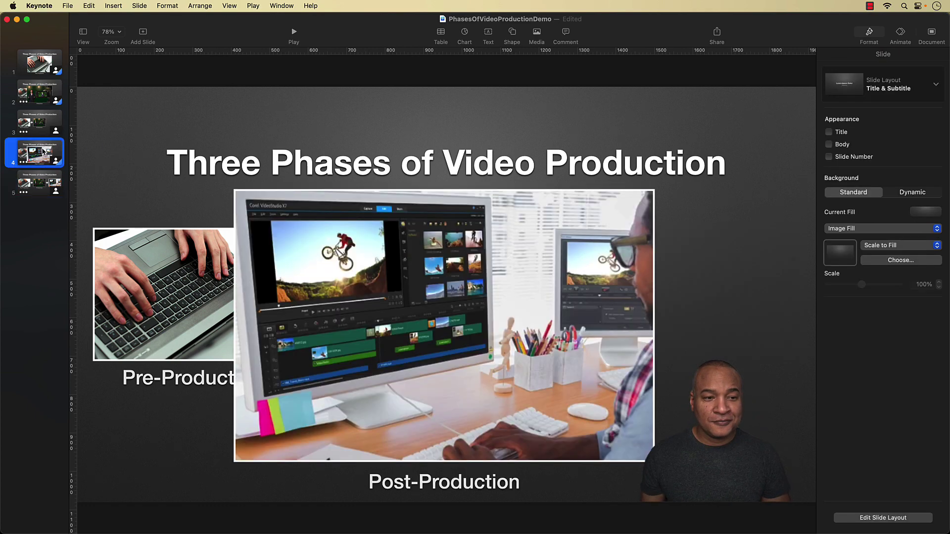
pyautogui.click(49, 128)
pyautogui.click(42, 98)
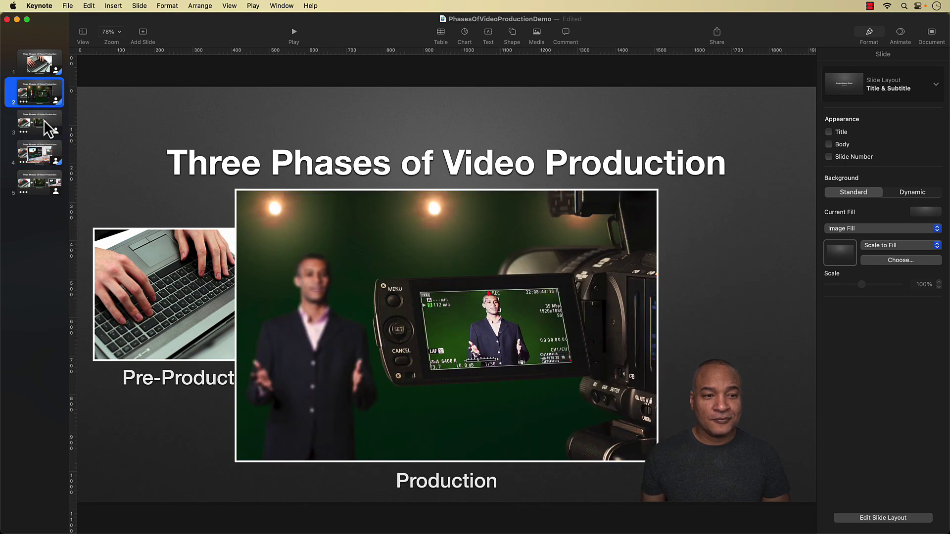
# Return to slide 1 and open the Record Slideshow view from the Play menu.
pyautogui.click(43, 64)
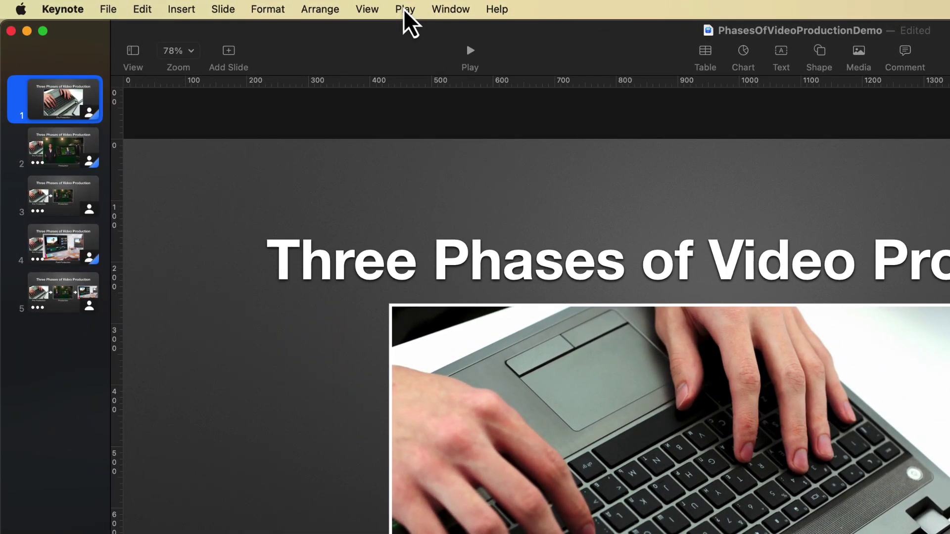
pyautogui.click(405, 10)
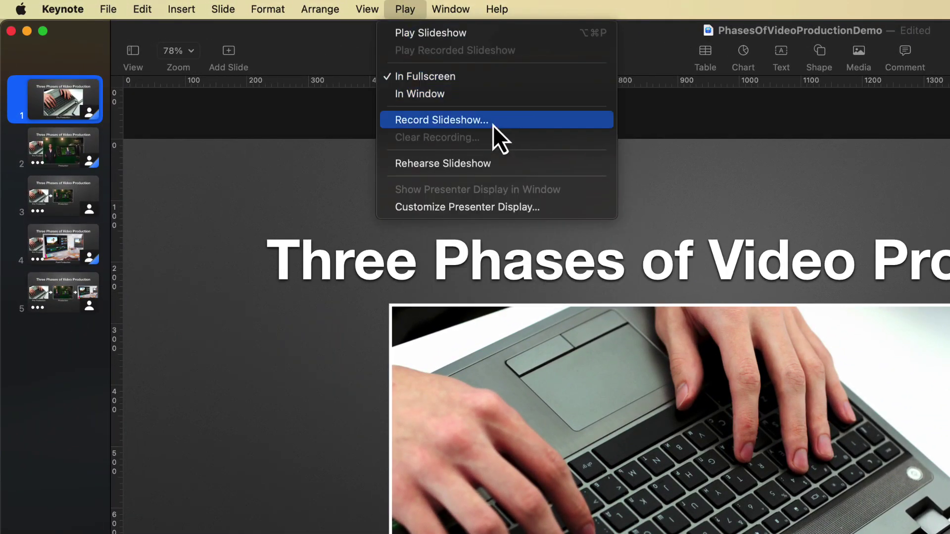
pyautogui.click(490, 121)
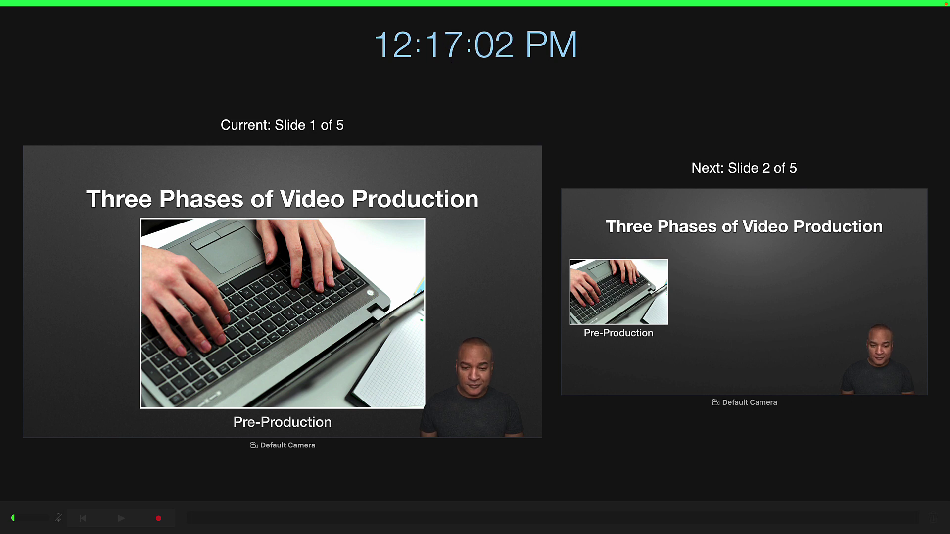
# Leave the recording view and open the Apple menu to reach System Settings.
pyautogui.moveTo(449, 94)
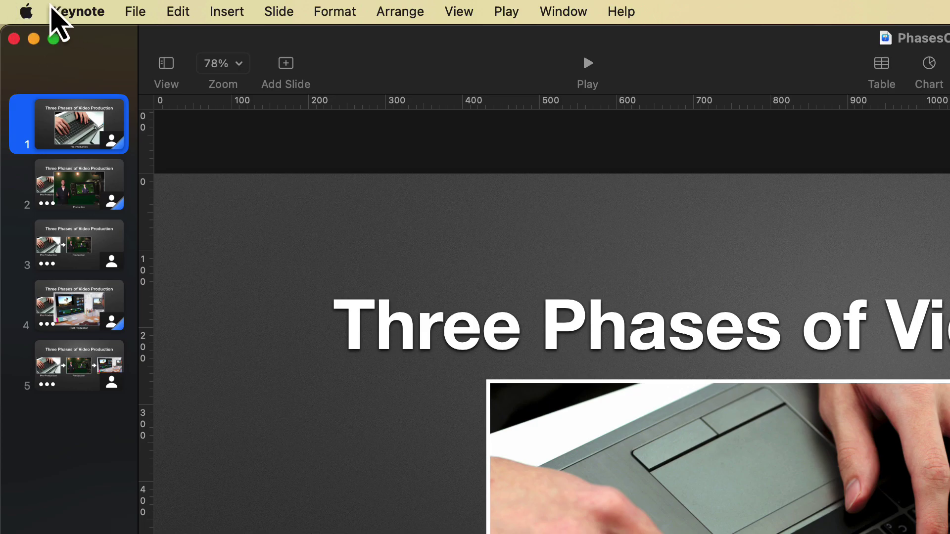
pyautogui.click(27, 12)
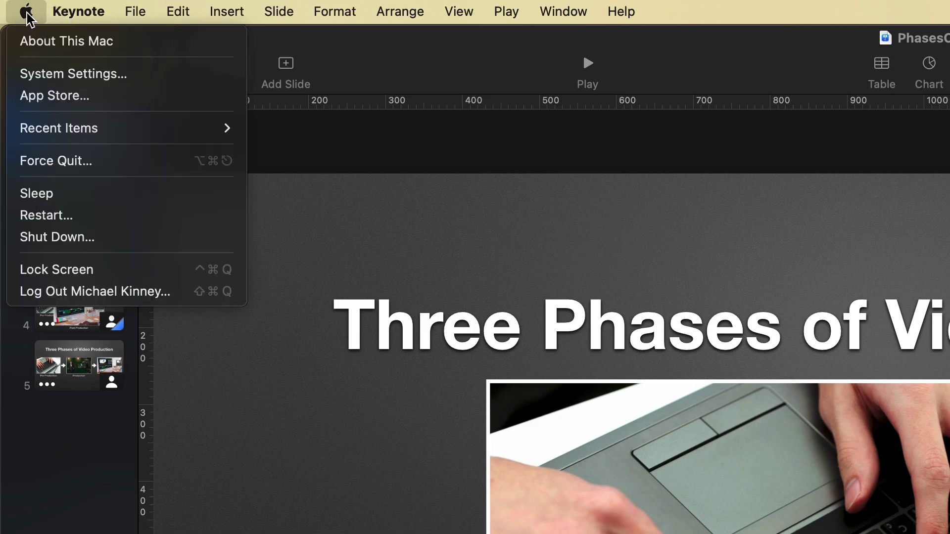
# Open System Settings and go to the Sound pane.
pyautogui.click(143, 75)
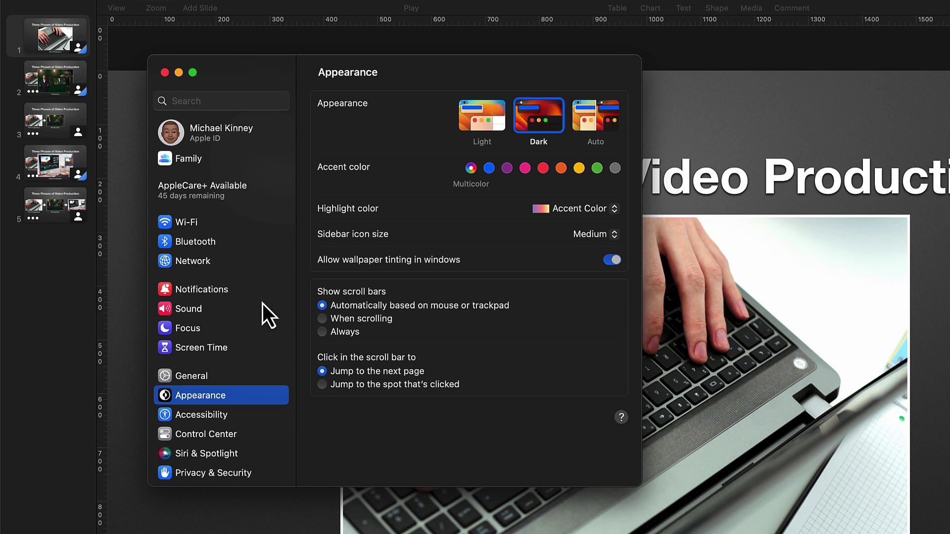
pyautogui.click(164, 310)
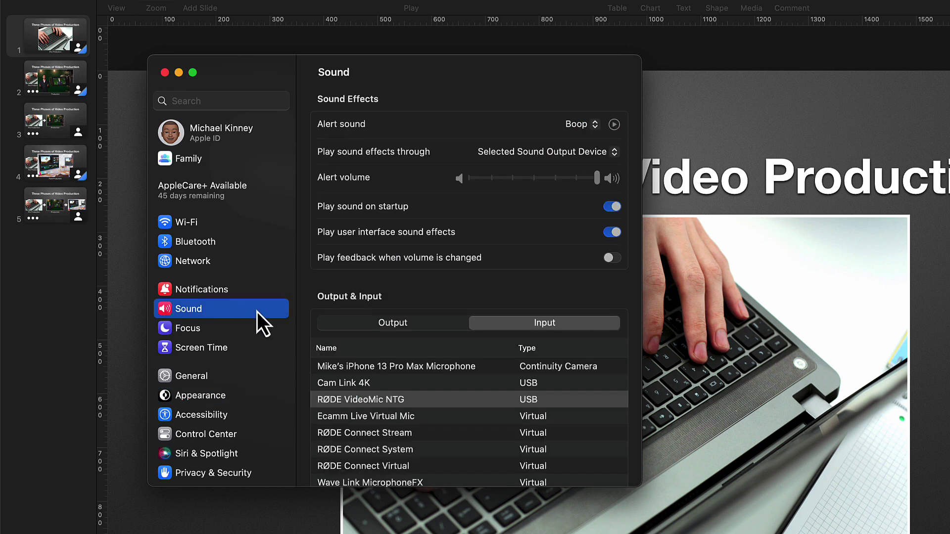
pyautogui.scroll(-3, 431, 305)
# Make RØDE VideoMic NTG the sound input and lower its input volume slightly.
pyautogui.click(386, 214)
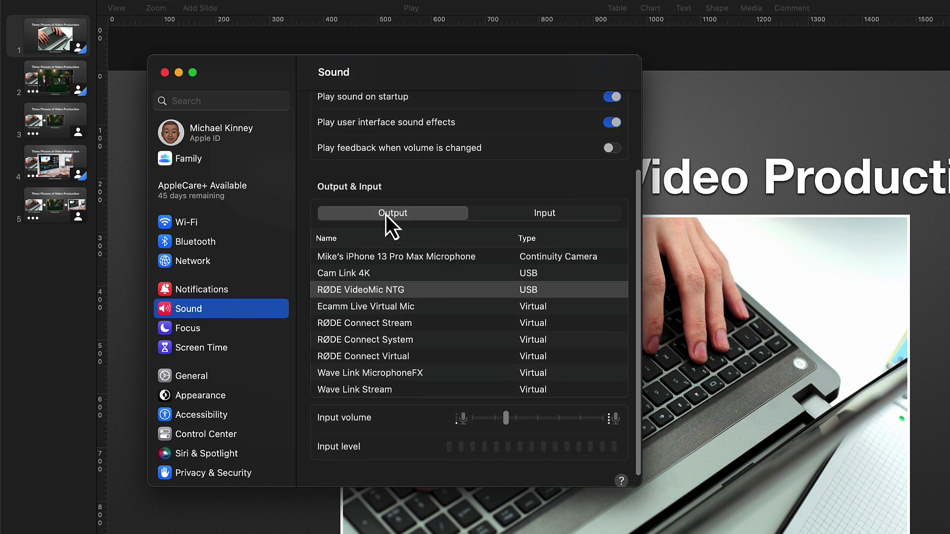
pyautogui.click(550, 217)
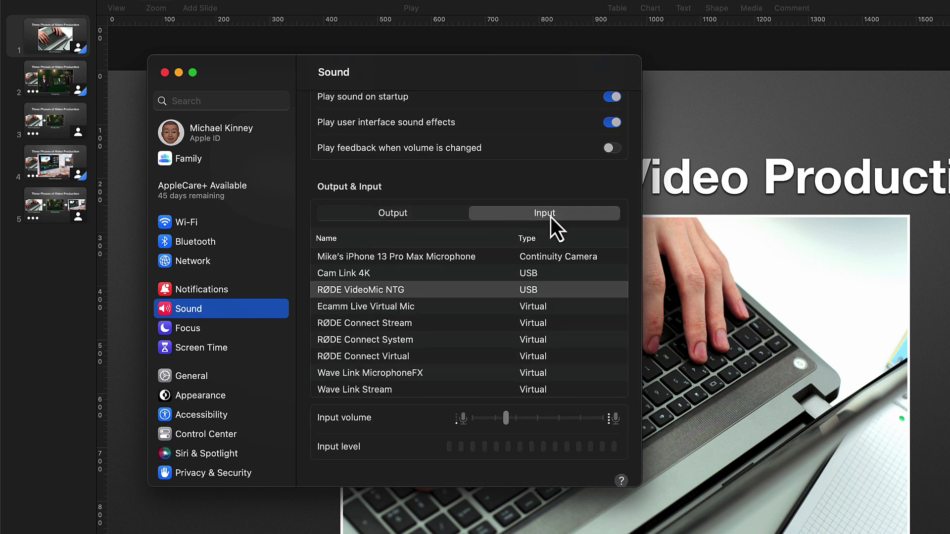
pyautogui.click(452, 274)
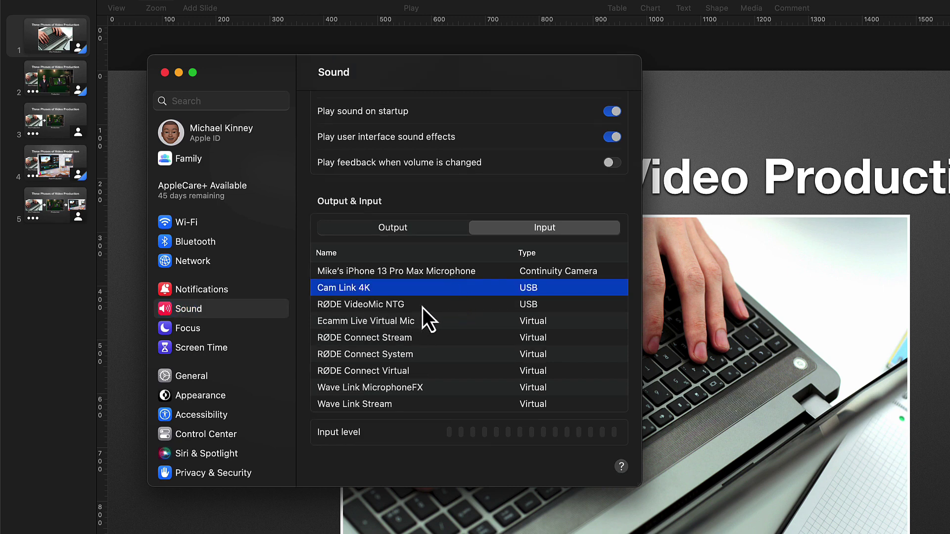
pyautogui.click(387, 307)
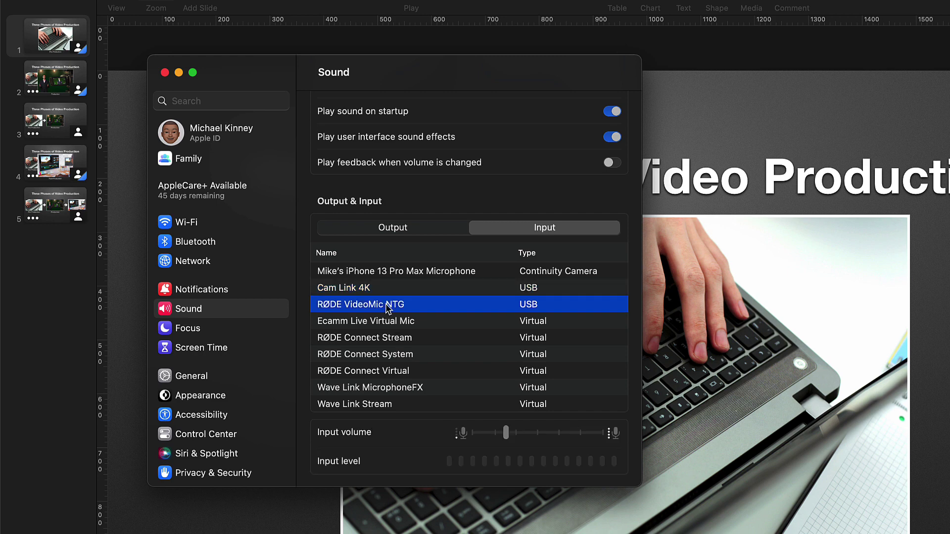
pyautogui.scroll(-2, 391, 317)
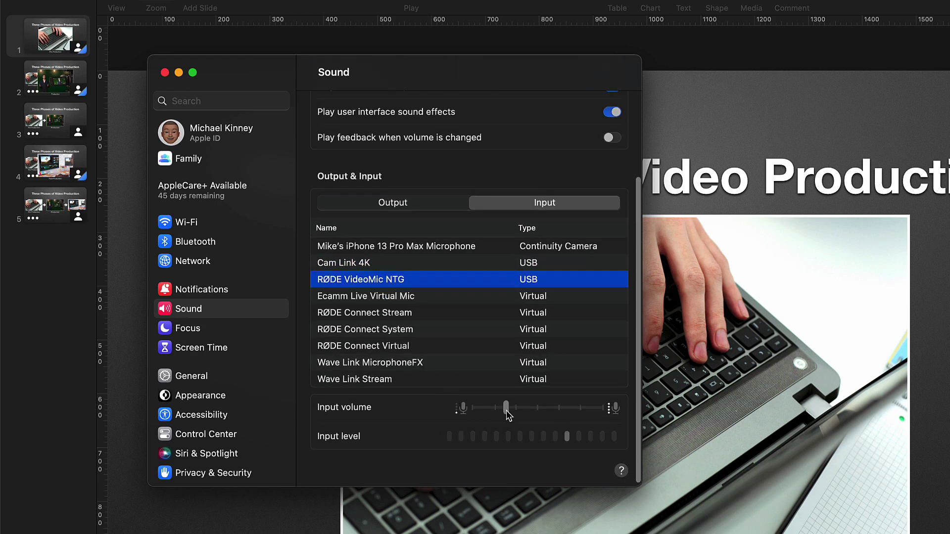
pyautogui.moveTo(506, 410)
pyautogui.mouseDown()
pyautogui.moveTo(485, 416)
pyautogui.moveTo(504, 411)
pyautogui.mouseUp()
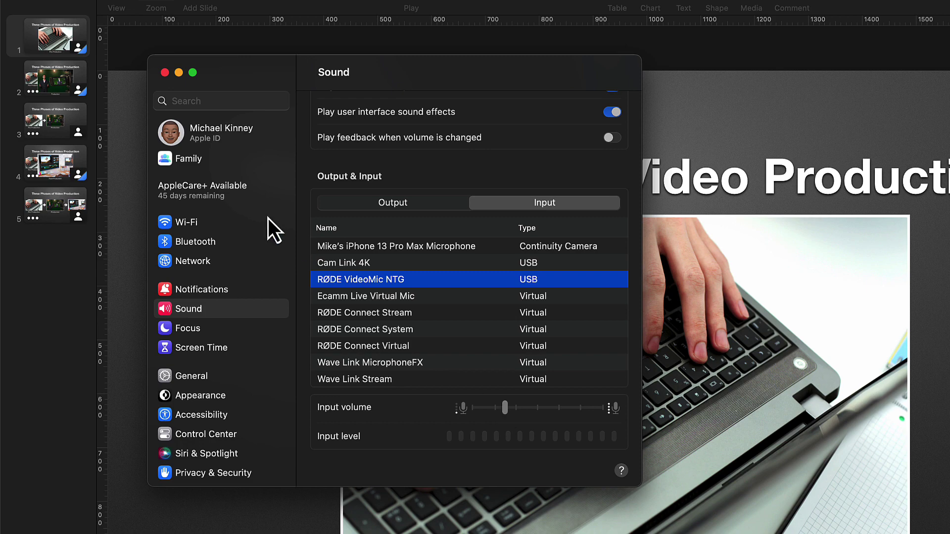
# Leave System Settings and reopen Keynote's Record Slideshow view at slide 1 of 5.
pyautogui.click(164, 72)
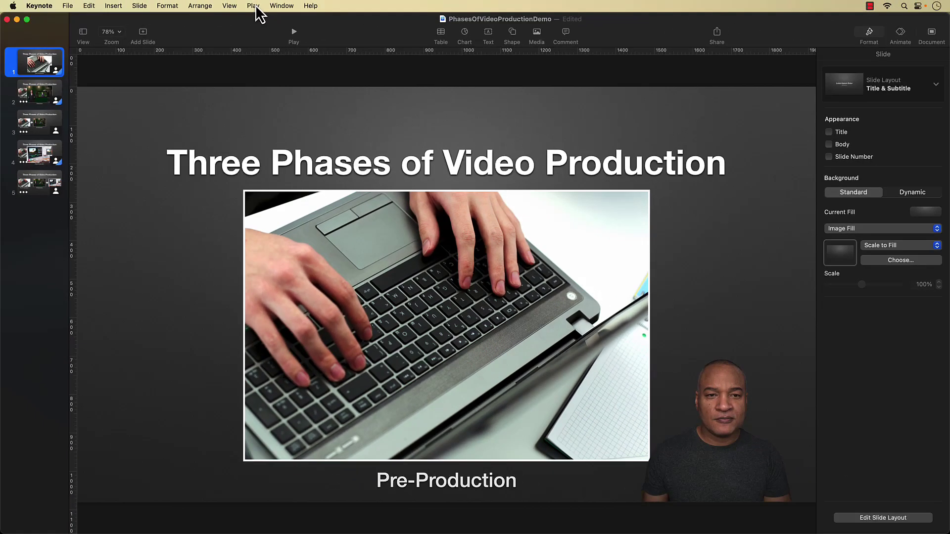
pyautogui.click(257, 6)
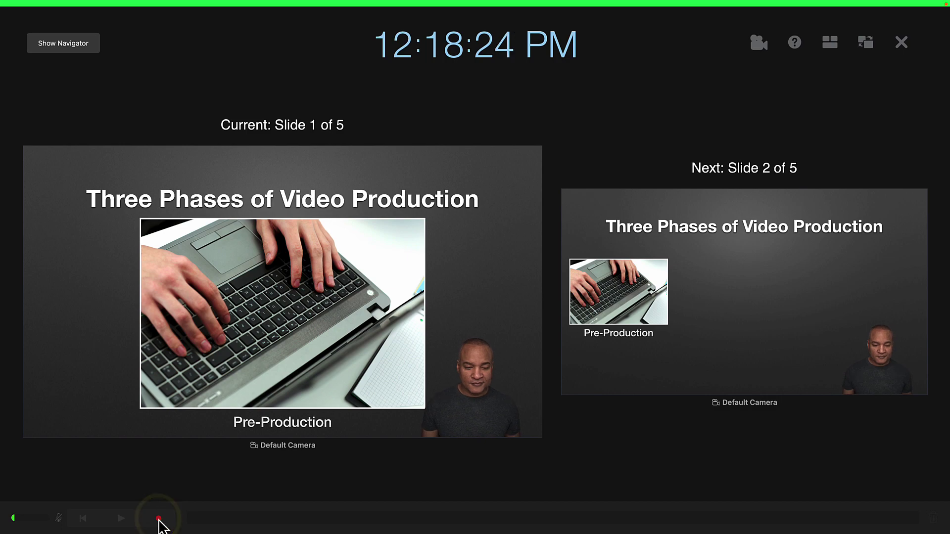
# Record narration from slide 1 through the Production, arrow and Post-Production caption builds to slide 5.
pyautogui.click(159, 520)
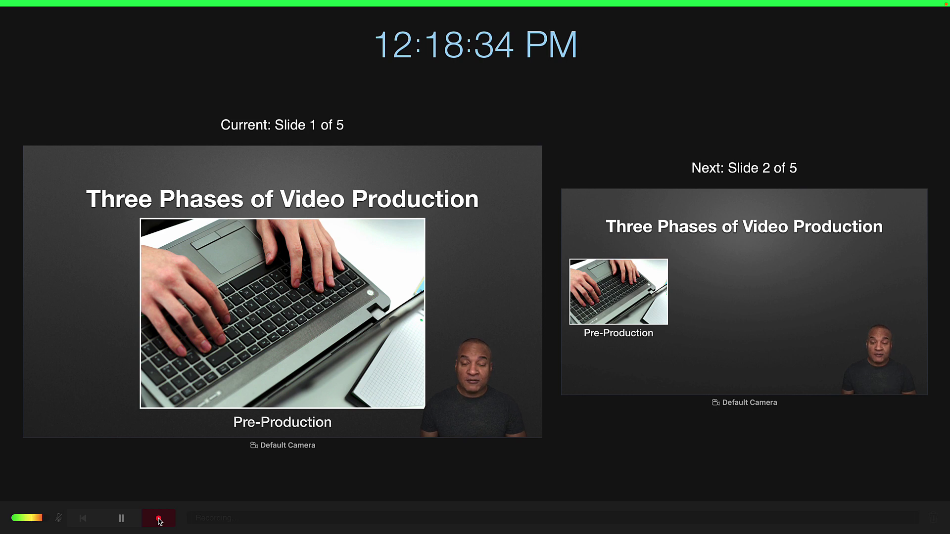
pyautogui.press('Right')
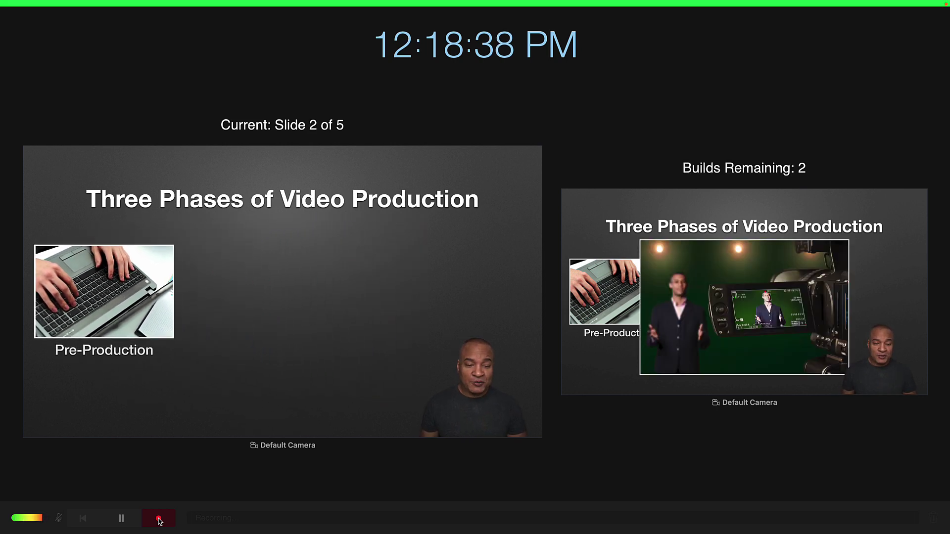
pyautogui.press('Right')
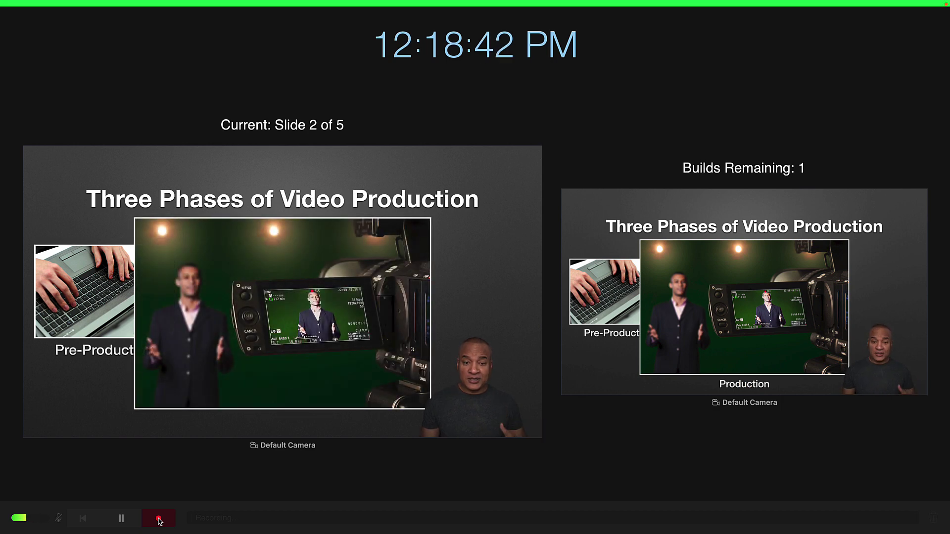
pyautogui.press('Right')
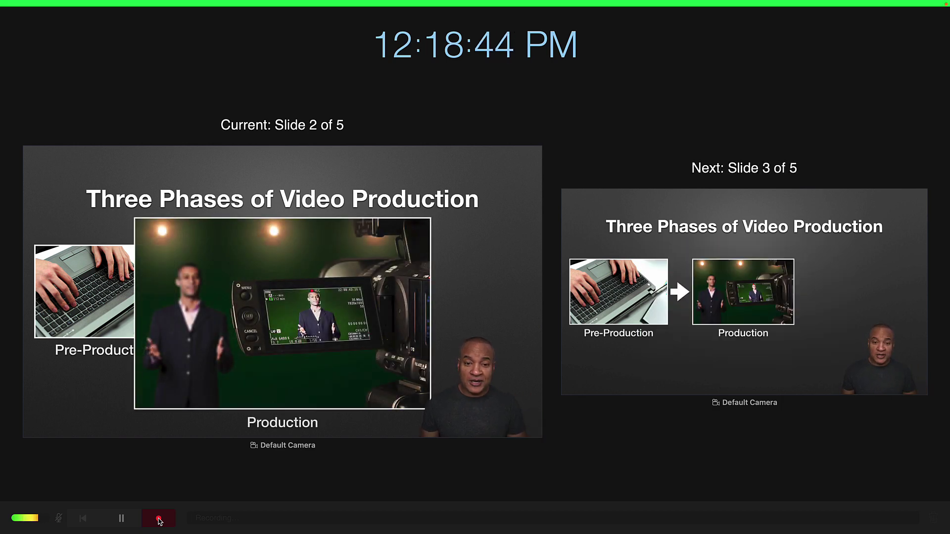
pyautogui.press('Right')
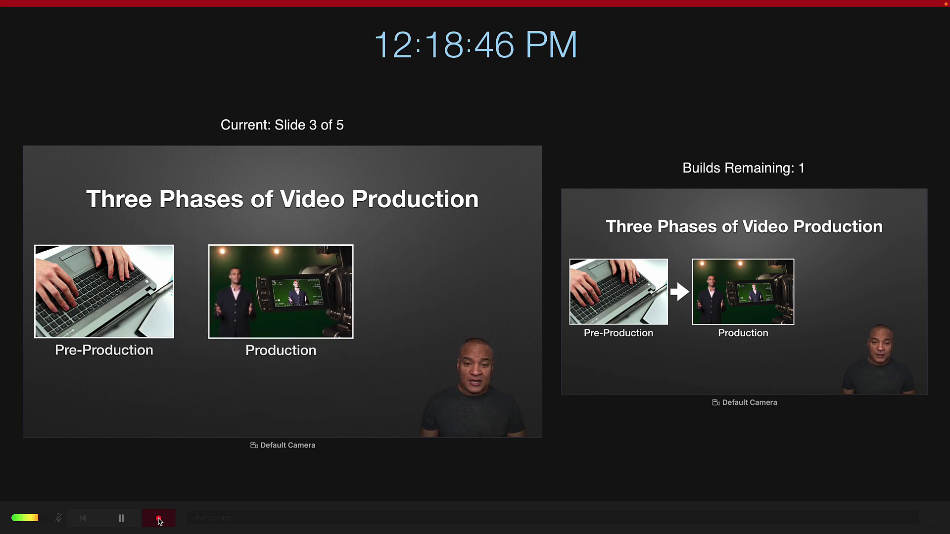
pyautogui.press('Right')
pyautogui.press('Right')
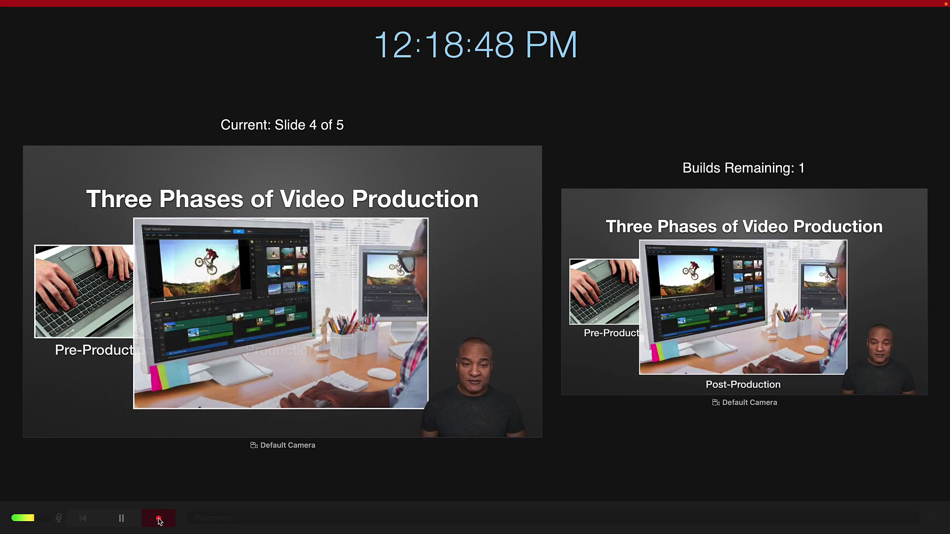
pyautogui.press('Right')
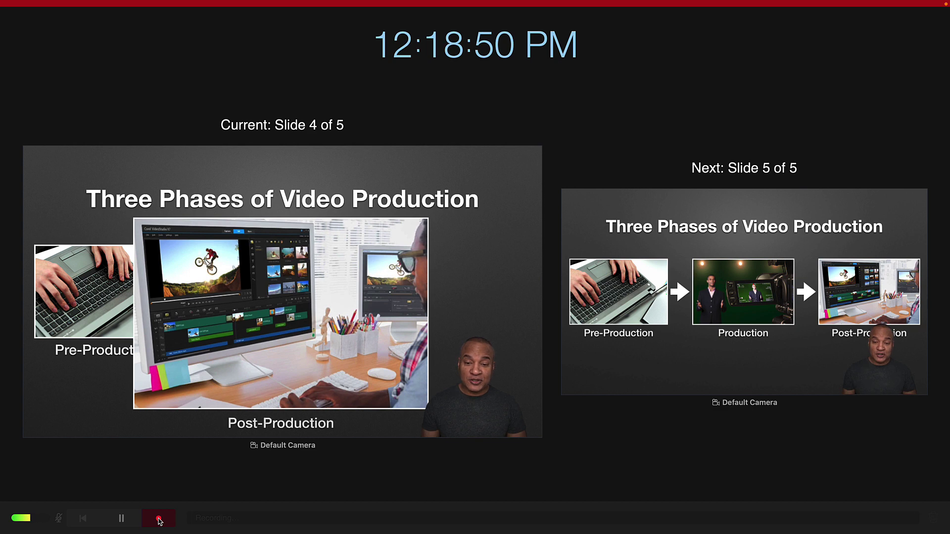
pyautogui.press('Right')
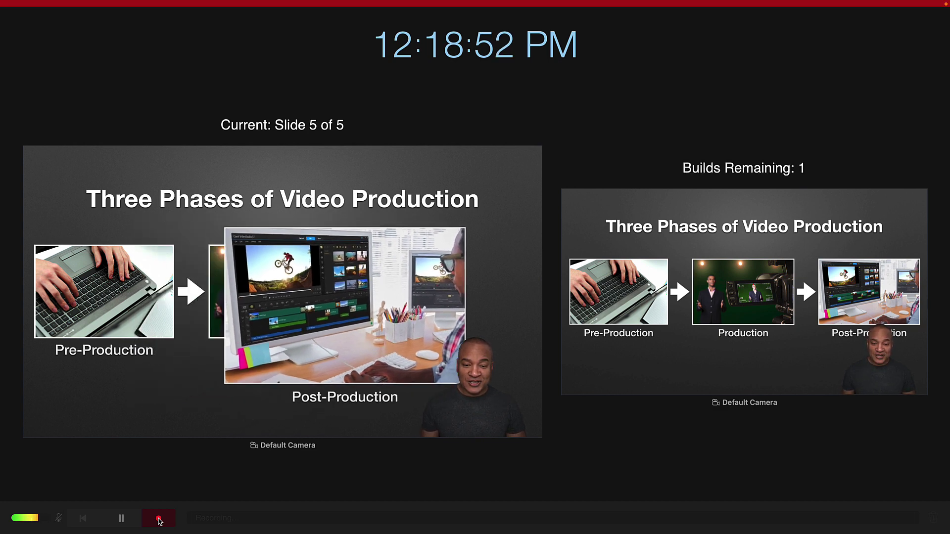
pyautogui.press('Right')
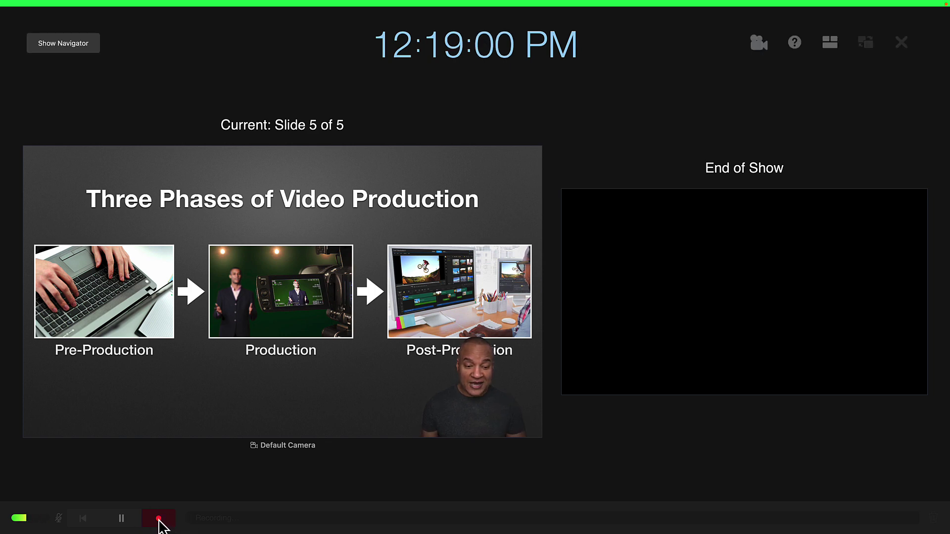
# Stop the recording, rewind to slide 1, and start playback.
pyautogui.click(159, 519)
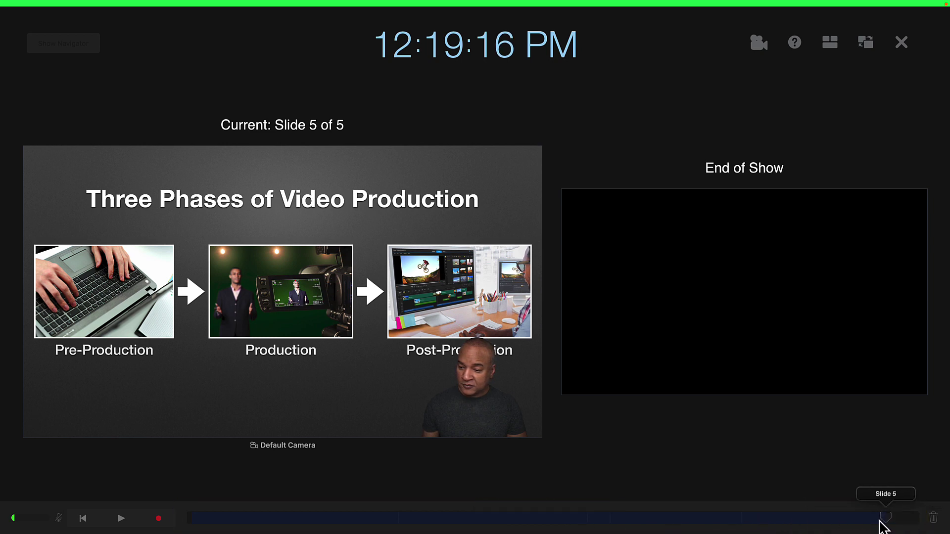
pyautogui.moveTo(870, 527)
pyautogui.mouseDown()
pyautogui.moveTo(250, 518)
pyautogui.moveTo(177, 532)
pyautogui.mouseUp()
pyautogui.click(120, 518)
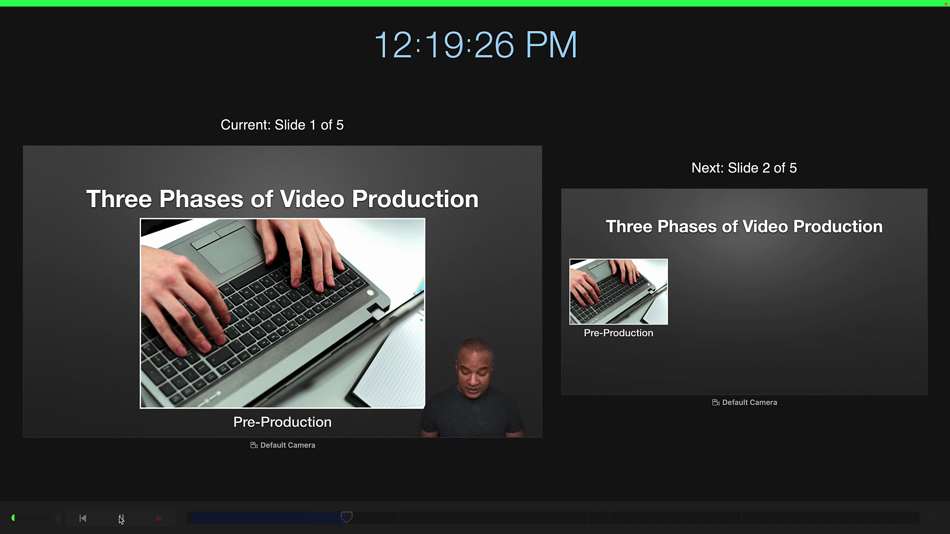
# Step the playback through all builds to slide 5, then pause it.
pyautogui.press('Right')
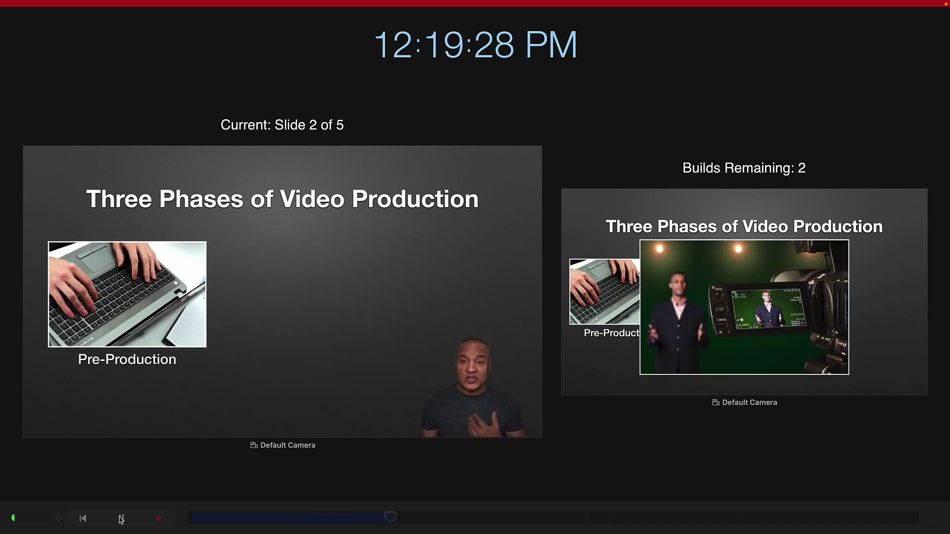
pyautogui.press('Right')
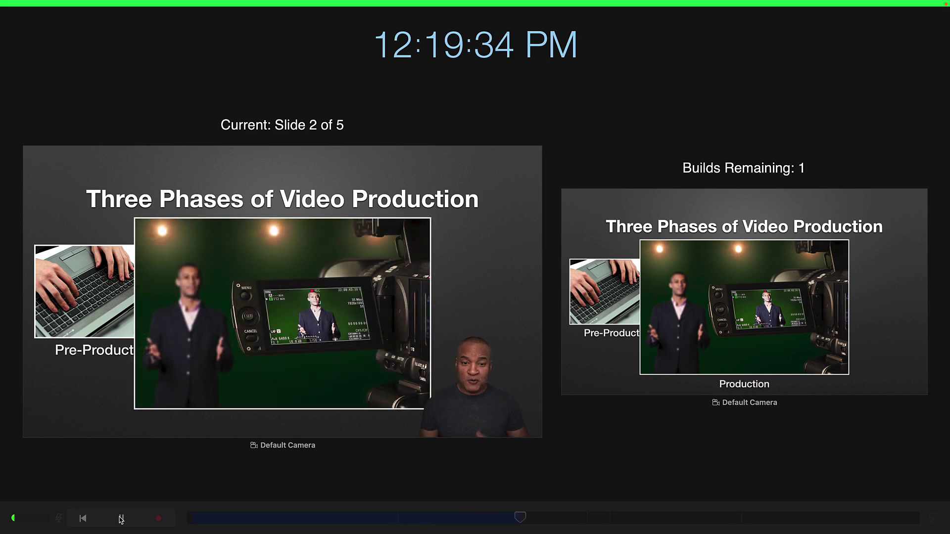
pyautogui.press('Right')
pyautogui.press('Right')
pyautogui.press('Right')
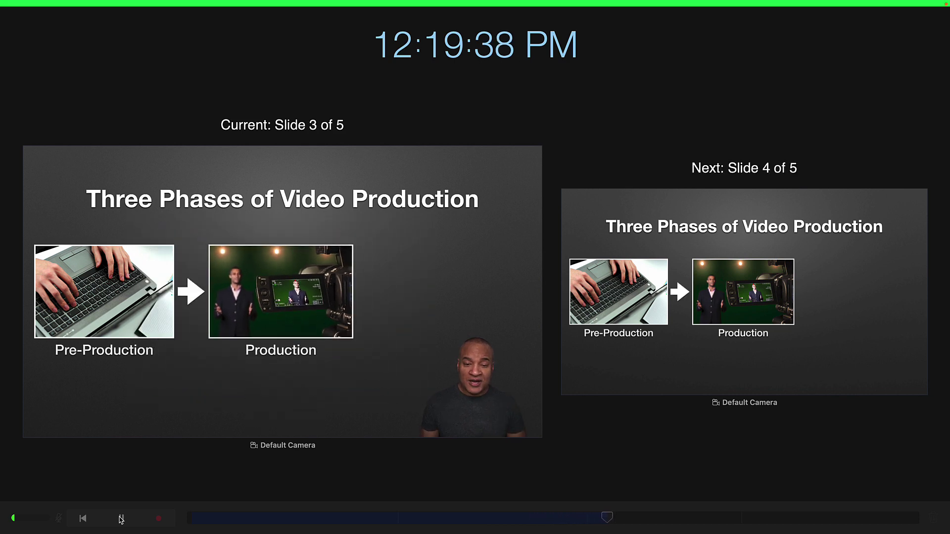
pyautogui.press('Right')
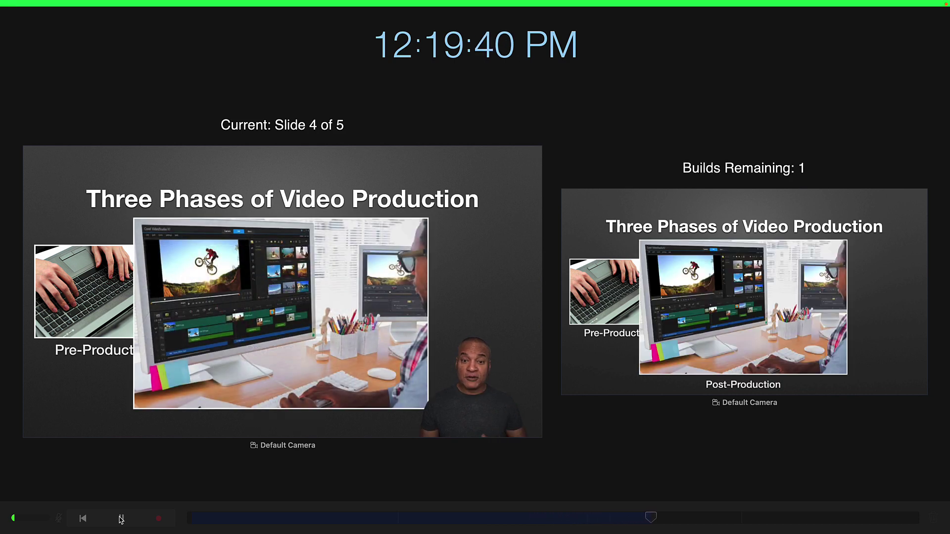
pyautogui.press('Right')
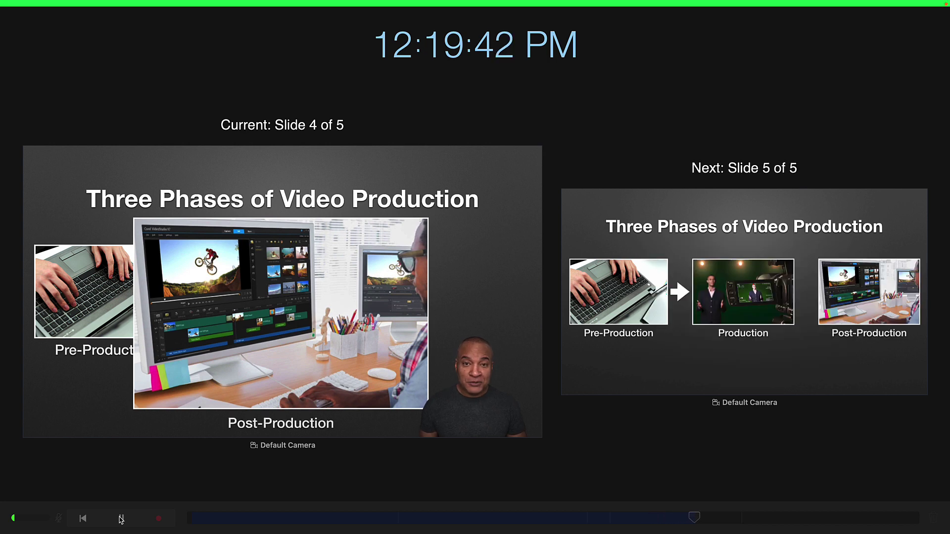
pyautogui.press('Right')
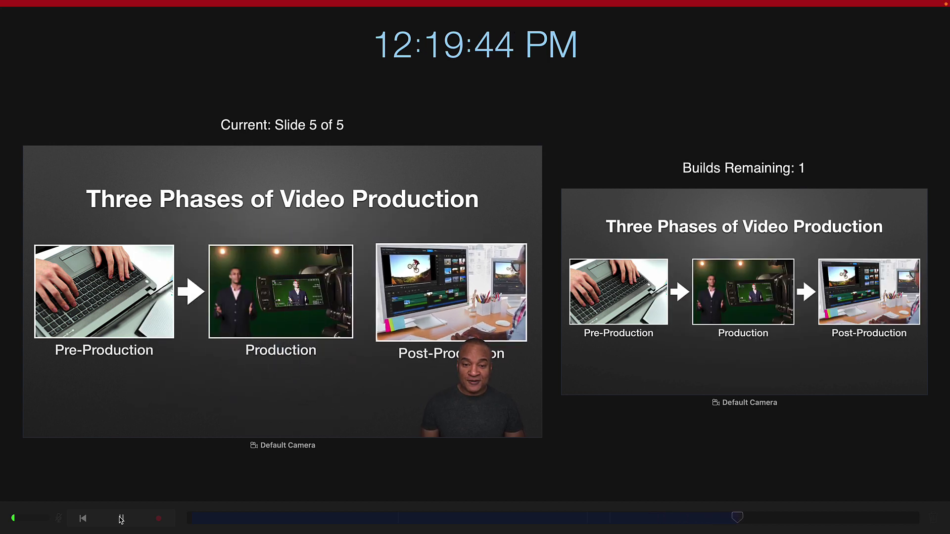
pyautogui.press('Right')
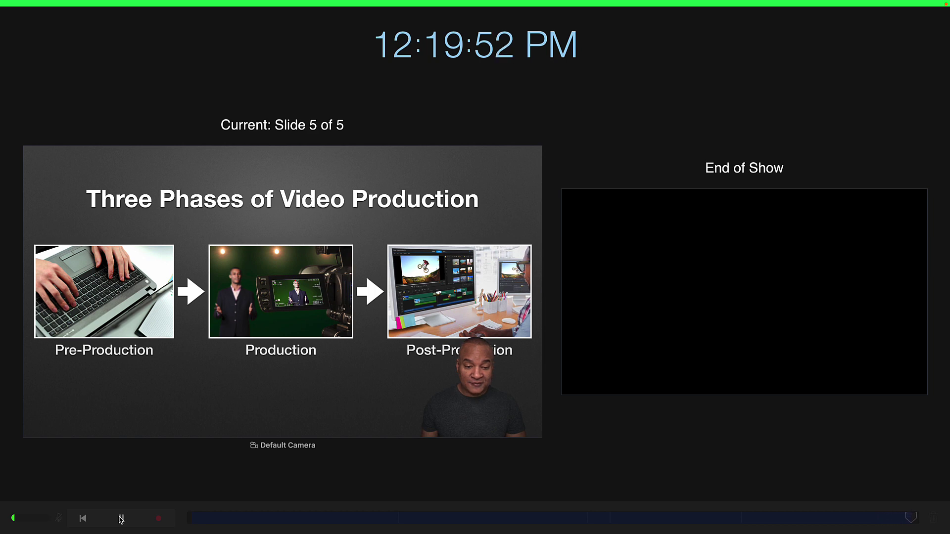
pyautogui.click(121, 518)
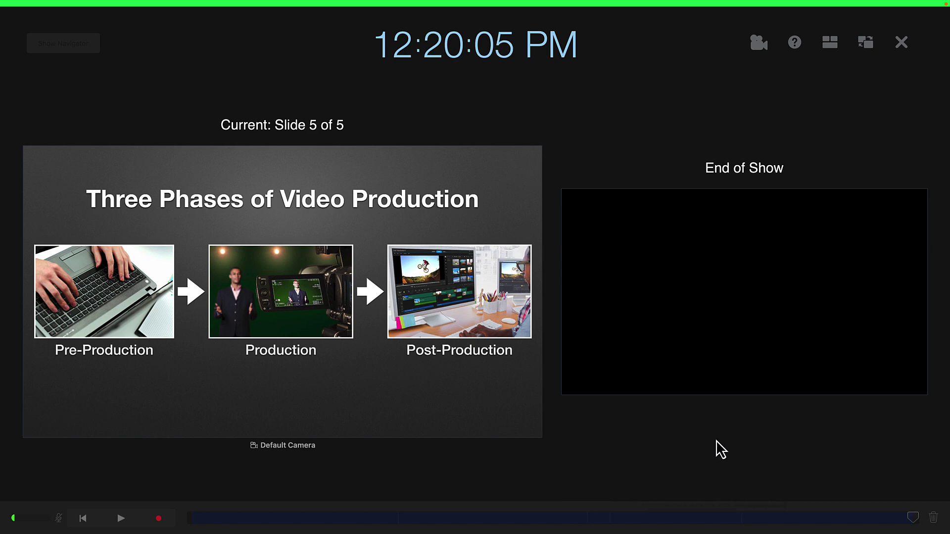
# Leave the recording view and set up a movie export using Slideshow Recording playback at 1080p.
pyautogui.click(903, 44)
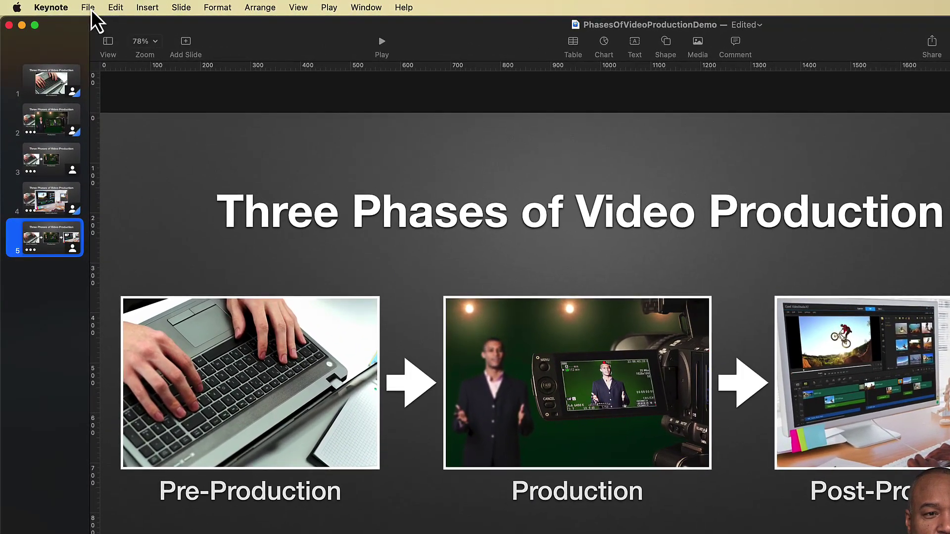
pyautogui.click(86, 7)
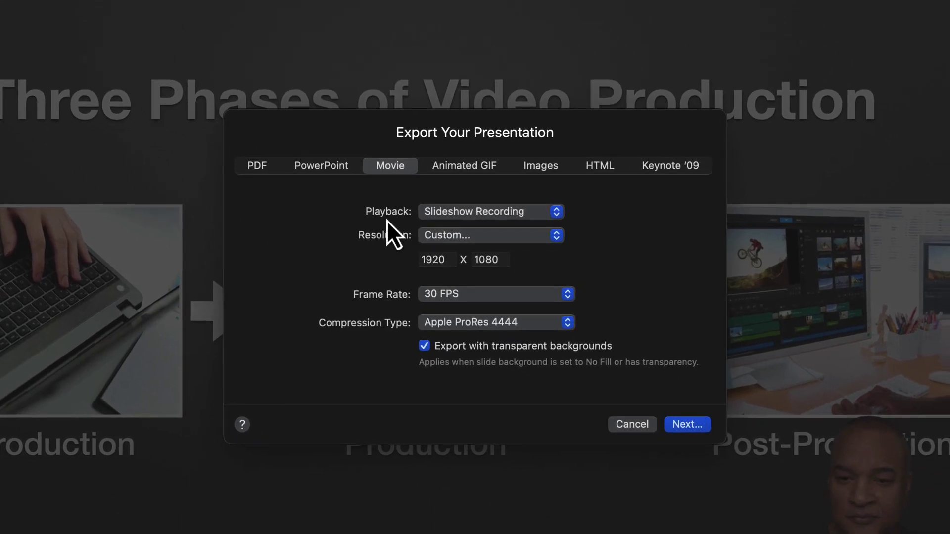
pyautogui.click(560, 215)
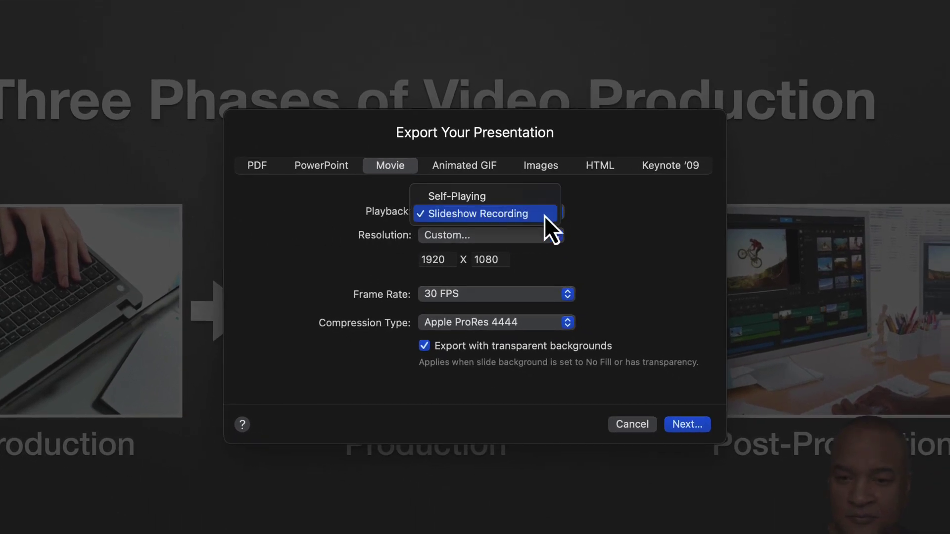
pyautogui.click(516, 215)
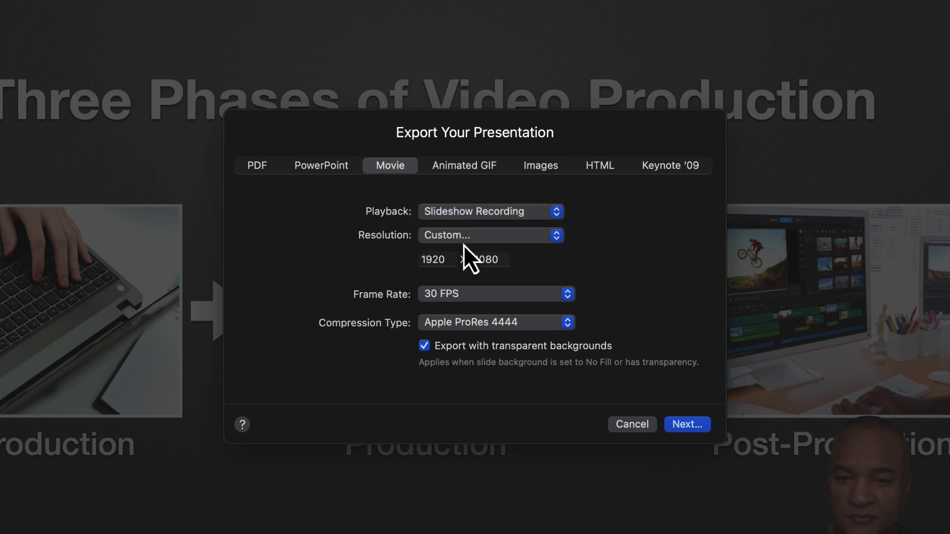
pyautogui.click(557, 236)
pyautogui.click(504, 221)
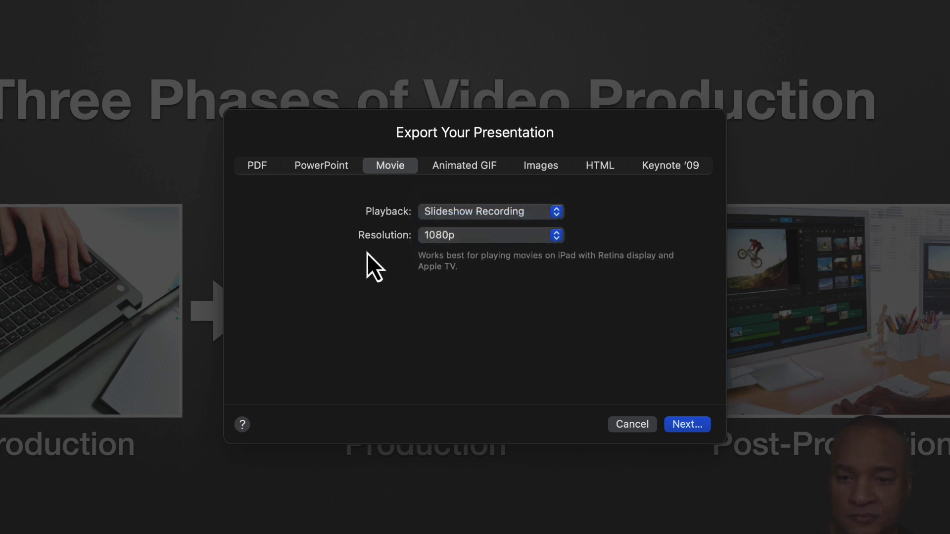
pyautogui.click(558, 237)
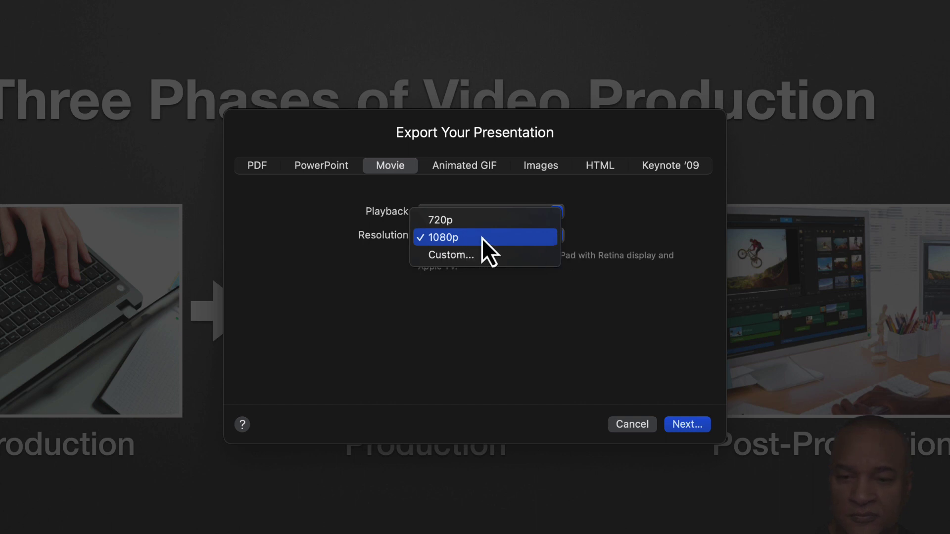
pyautogui.click(445, 238)
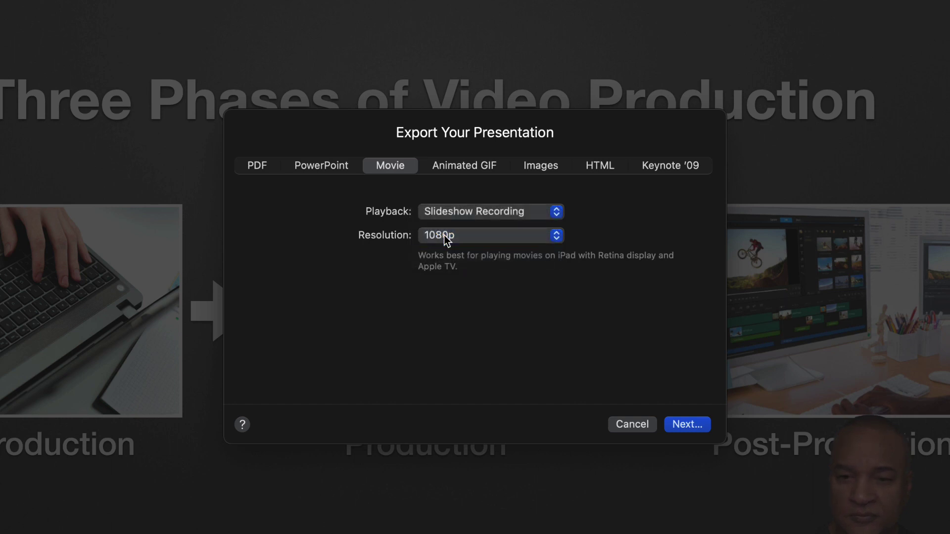
# Save the movie as PhasesOfVideoProductionDemo and export it.
pyautogui.click(690, 426)
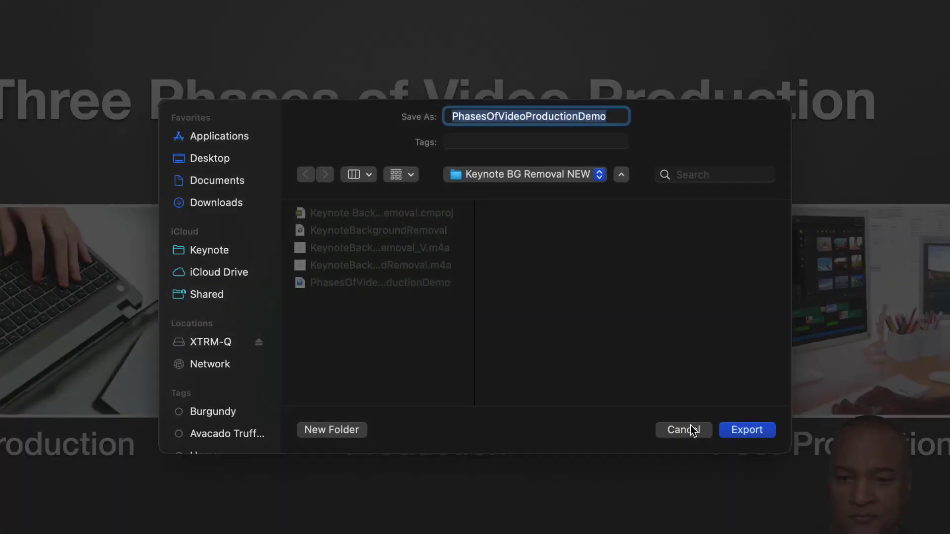
pyautogui.click(612, 118)
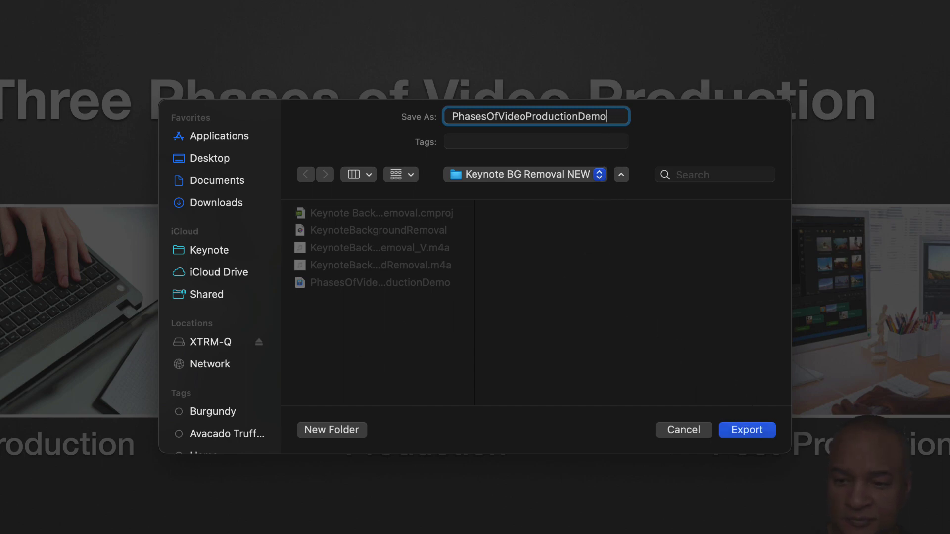
pyautogui.click(748, 431)
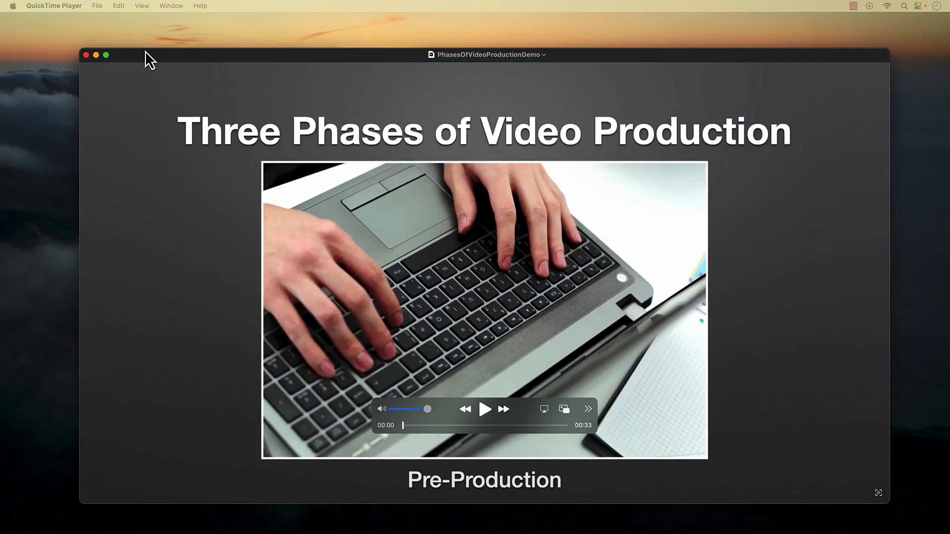
# Reposition the QuickTime window and play PhasesOfVideoProductionDemo.
pyautogui.moveTo(145, 52); pyautogui.dragTo(130, 47)
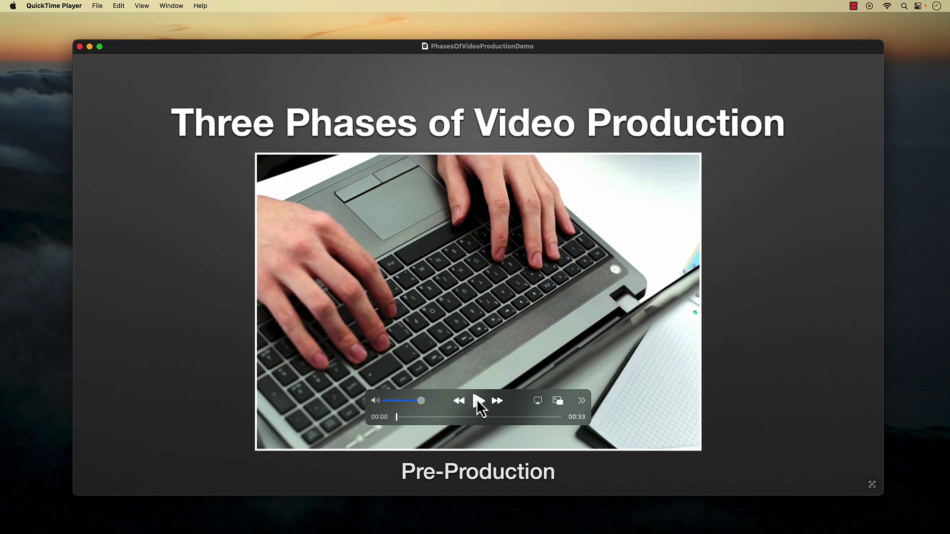
pyautogui.click(478, 400)
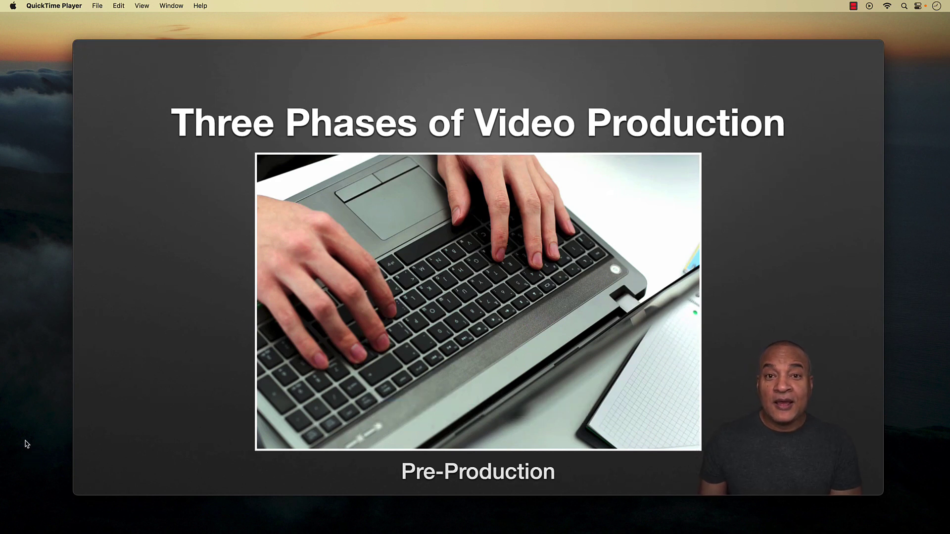